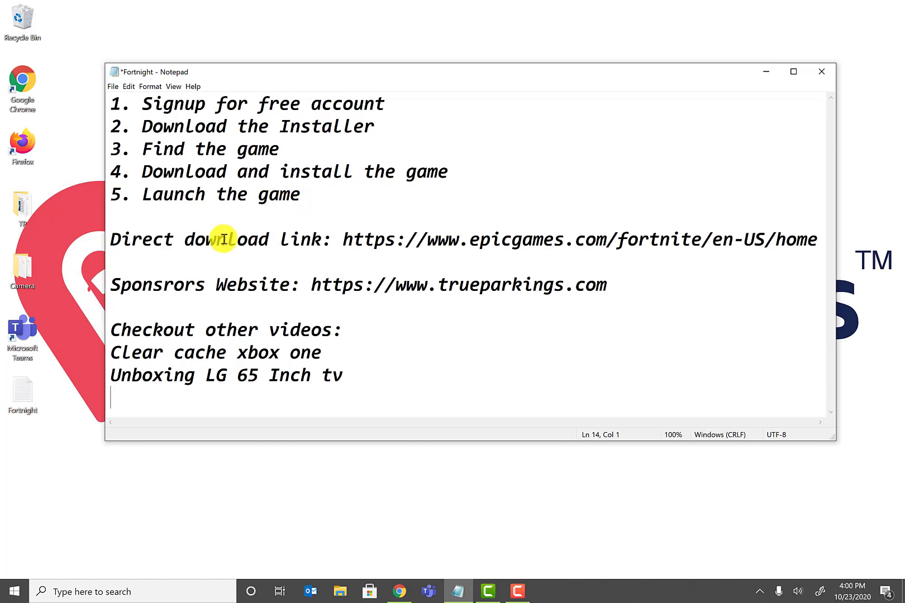
- Highlight the download word, Fortnite link, sponsor address and 'tv' in the Notepad notes
double_click(220, 241)
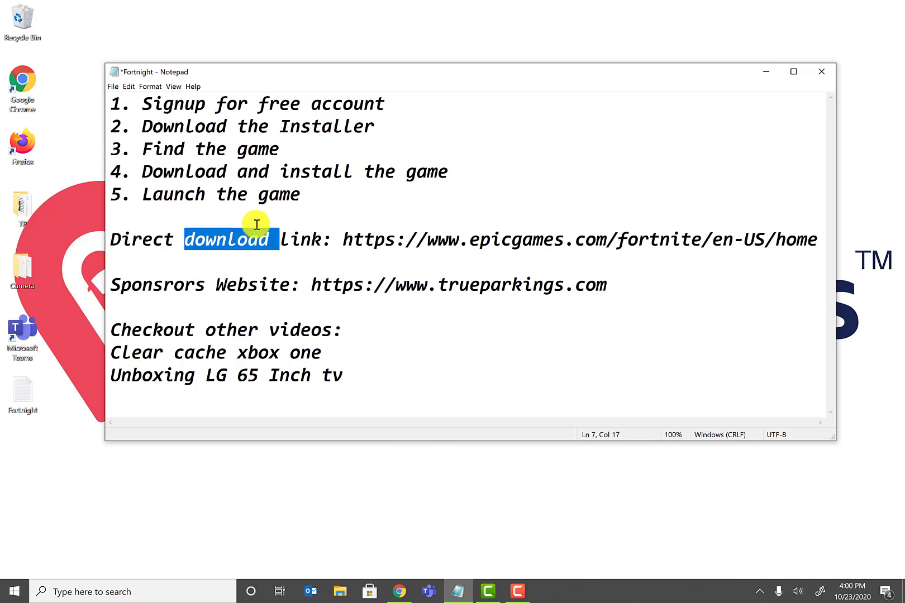
double_click(483, 241)
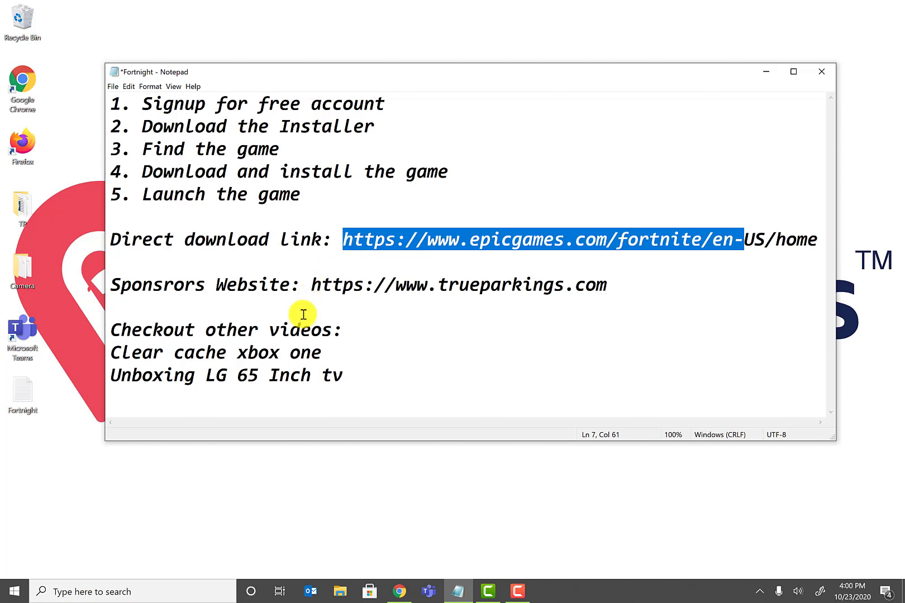
click(424, 283)
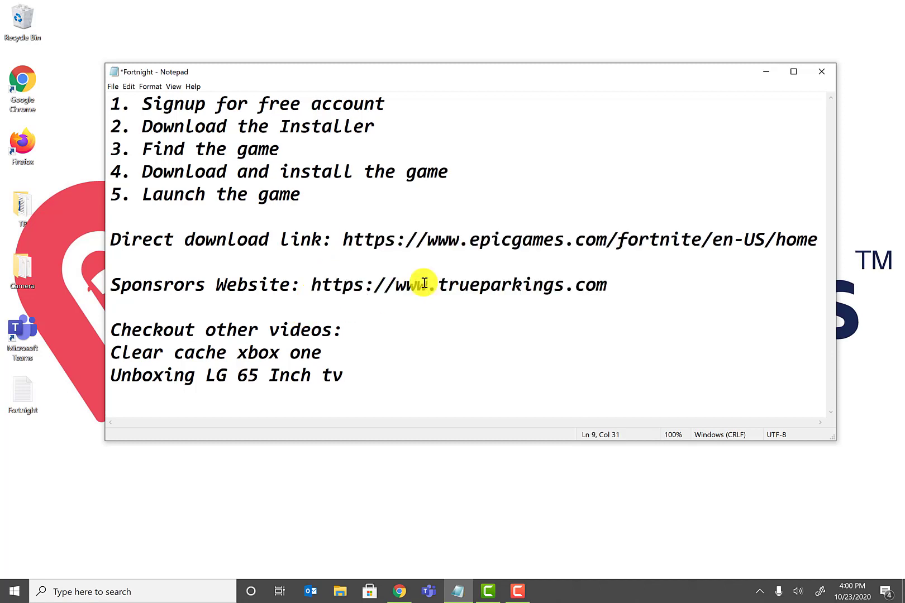
double_click(424, 283)
click(425, 283)
double_click(352, 381)
click(352, 380)
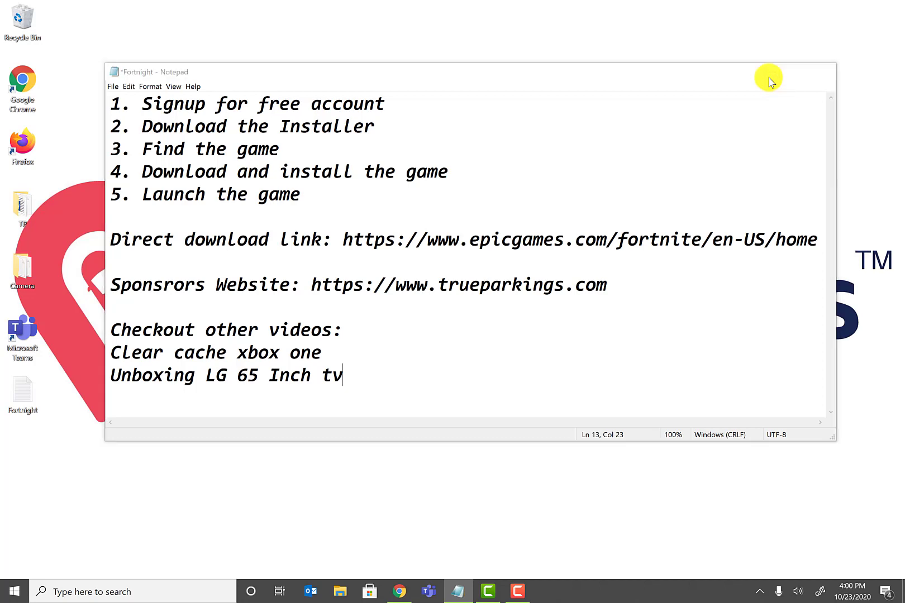
- Bring up Chrome, go to Google and search for fortnite via the suggestion
click(768, 79)
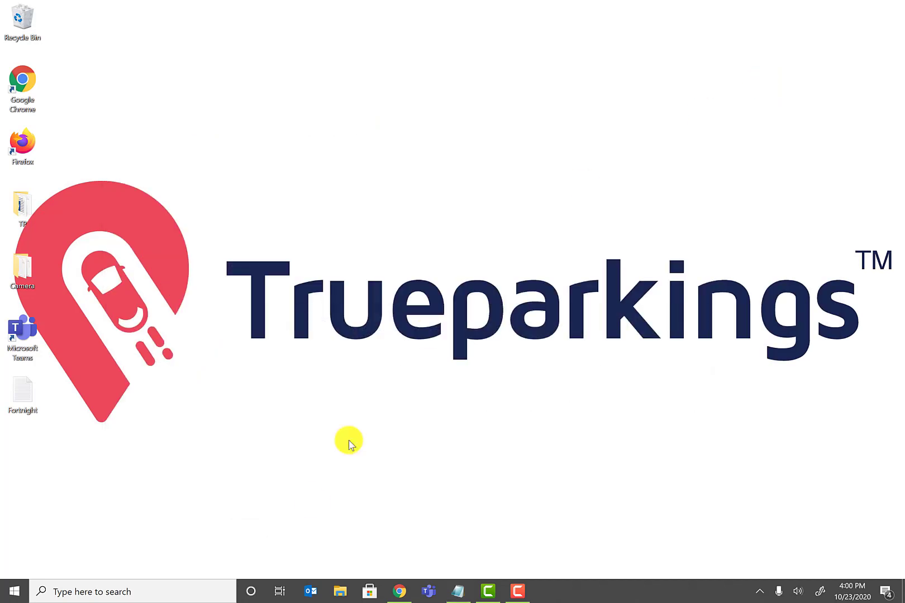
click(394, 593)
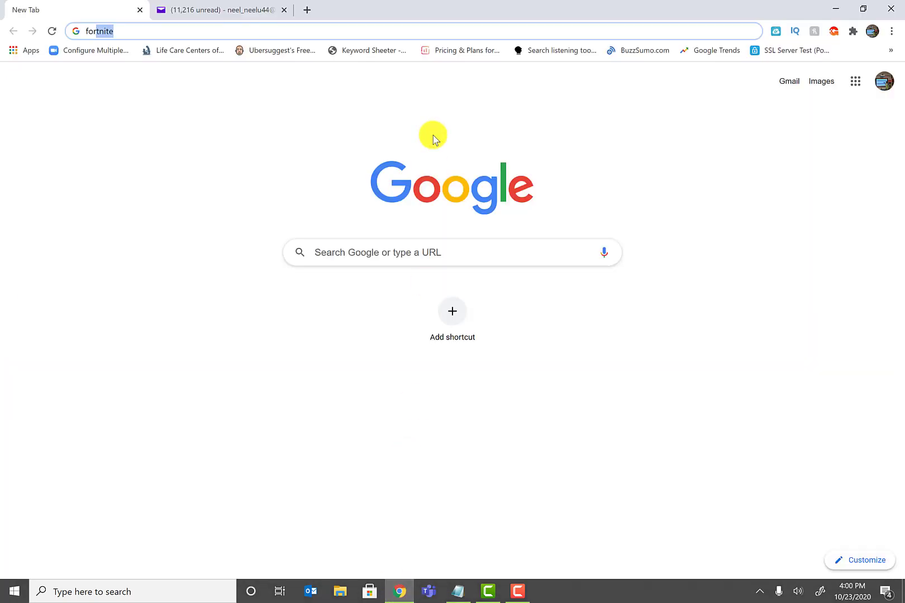
key(BackSpace)
key(BackSpace)
key(BackSpace)
key(BackSpace)
text(g)
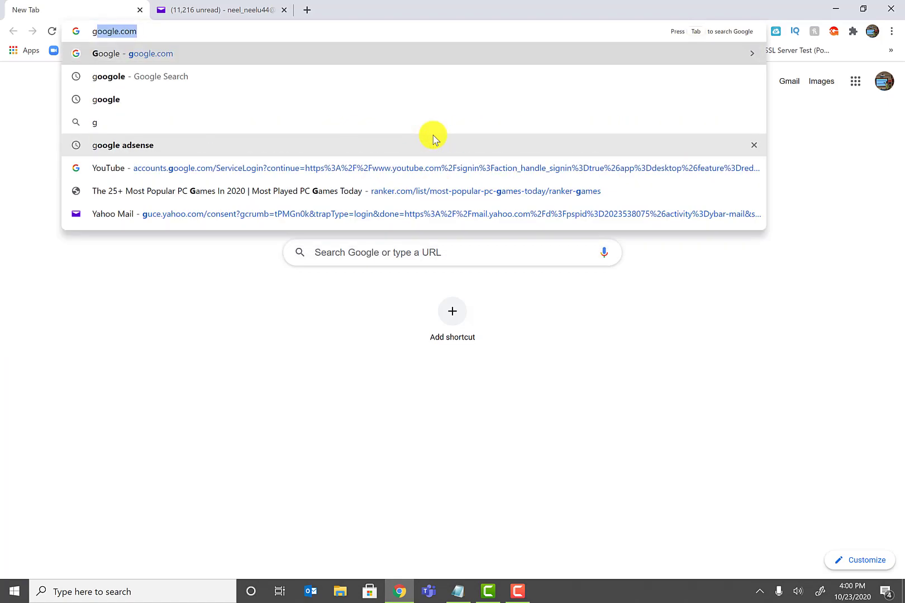
key(Return)
text(for)
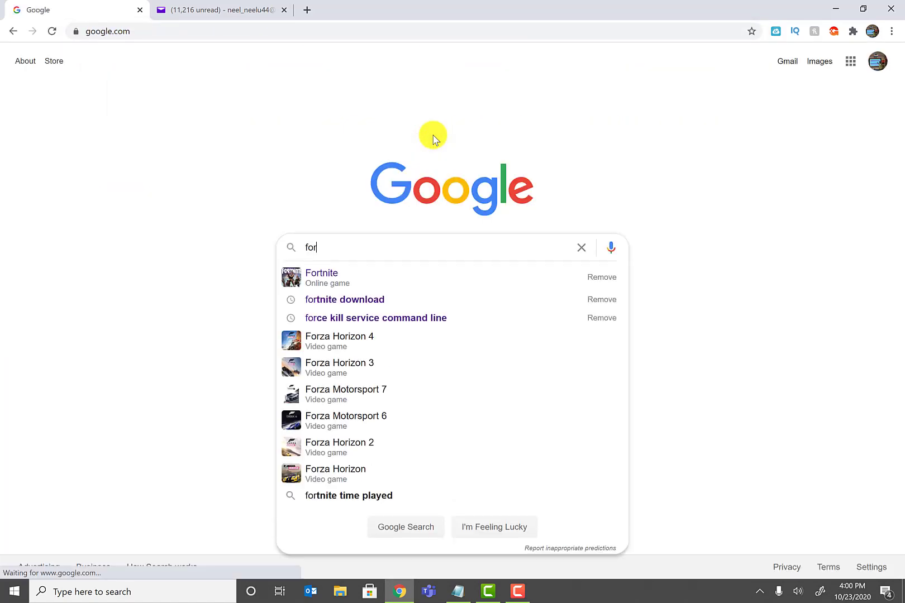
key(Down)
key(Return)
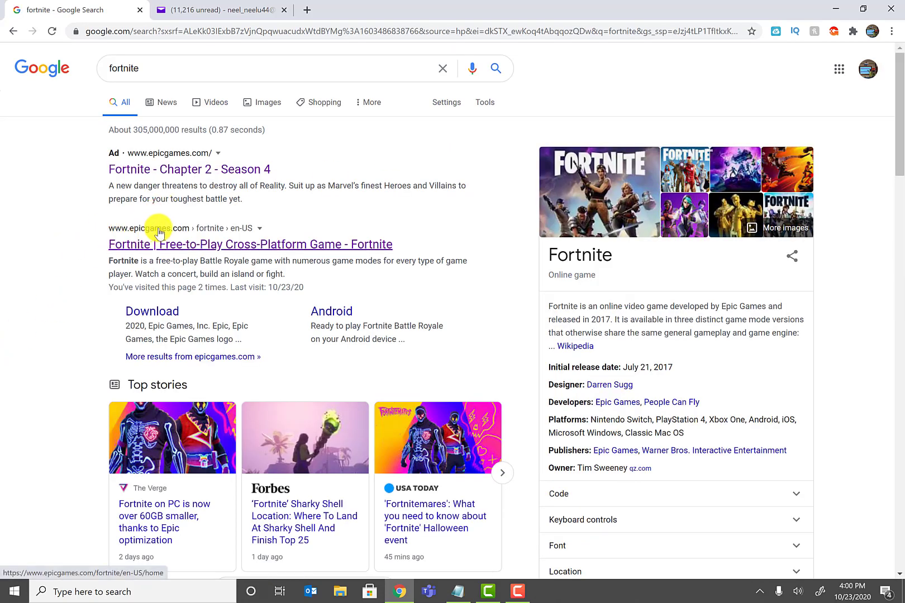
- From the official Fortnite site, request the PC/Mac download and choose Sign Up with Email
click(244, 247)
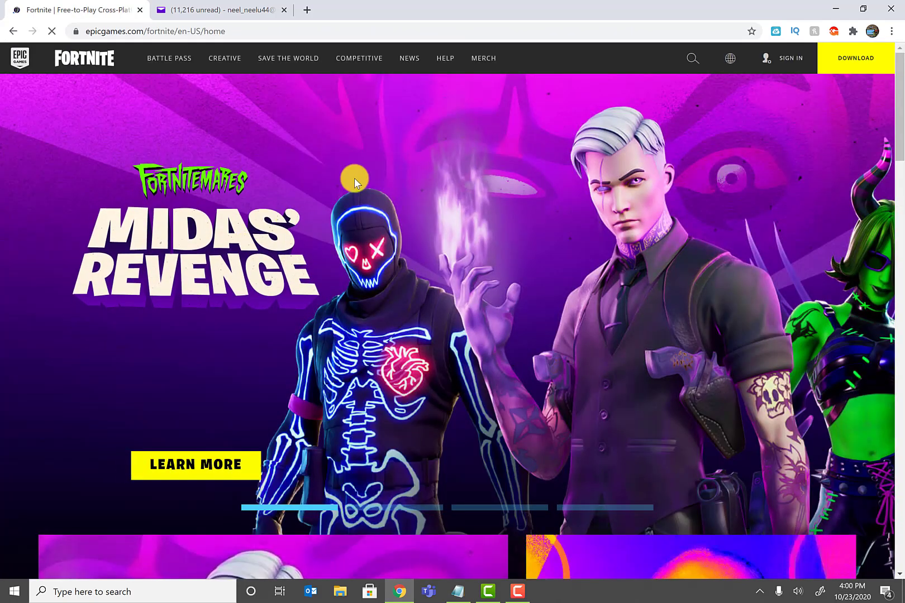
click(865, 67)
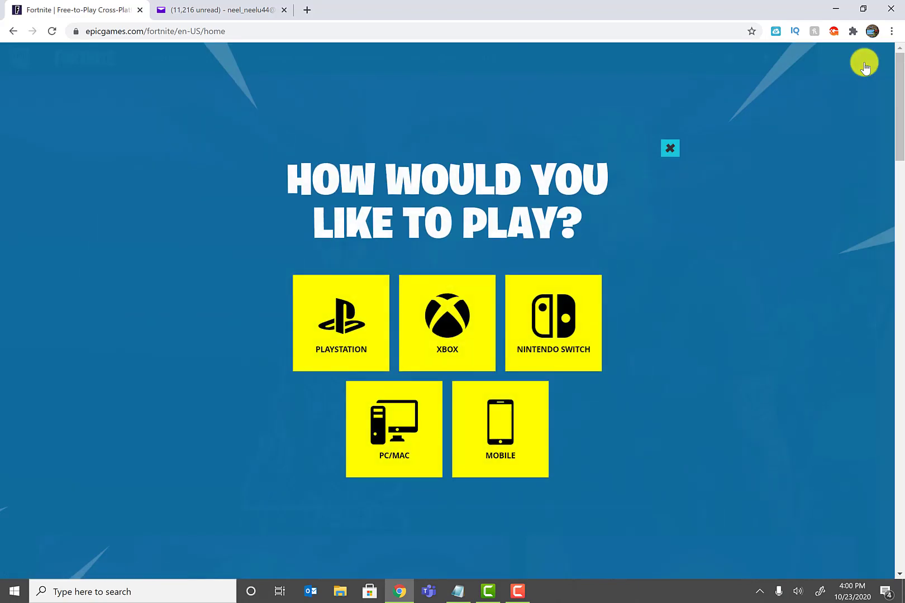
click(386, 442)
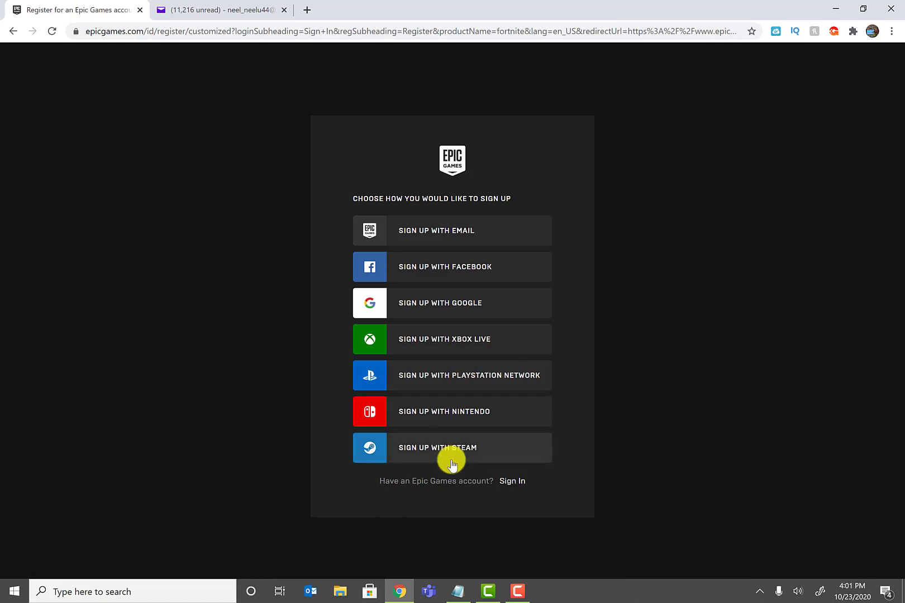
click(445, 237)
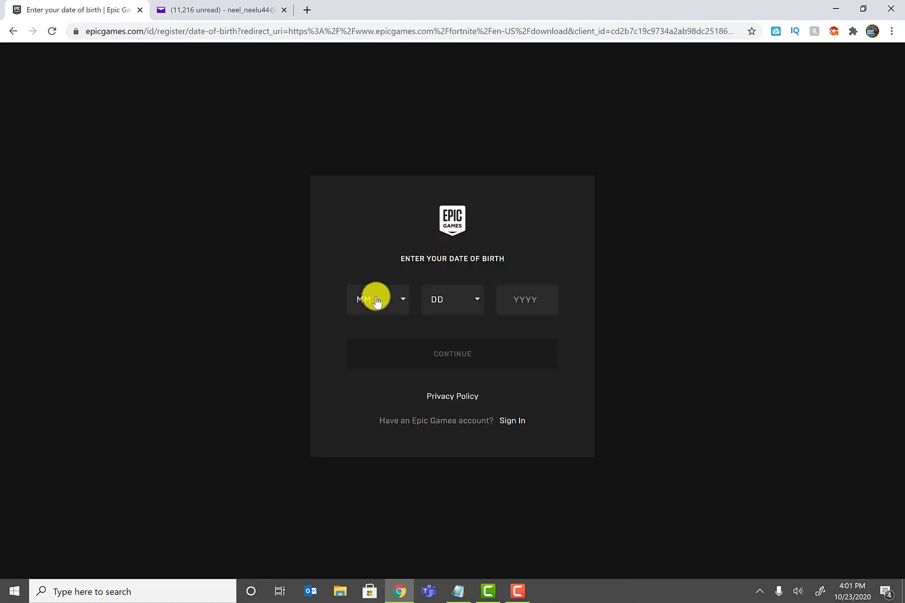
- Enter a birth month and day with year 1982 and submit the date of birth
click(377, 300)
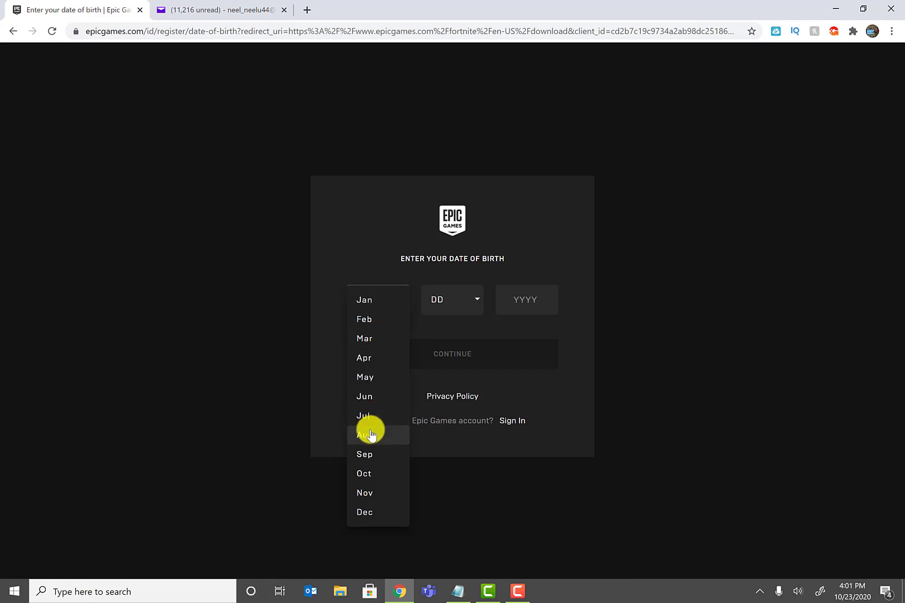
click(370, 436)
click(431, 300)
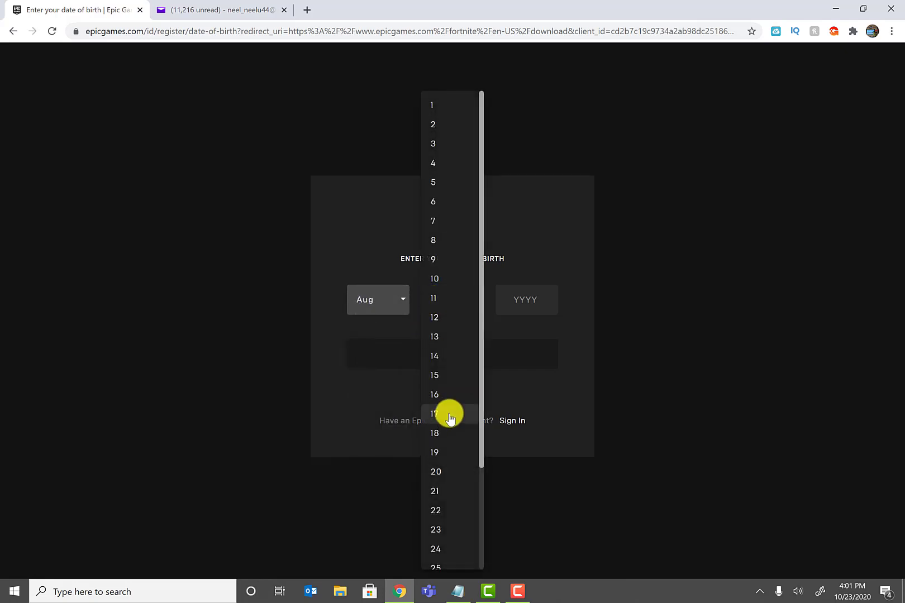
click(450, 417)
click(530, 301)
text(1)
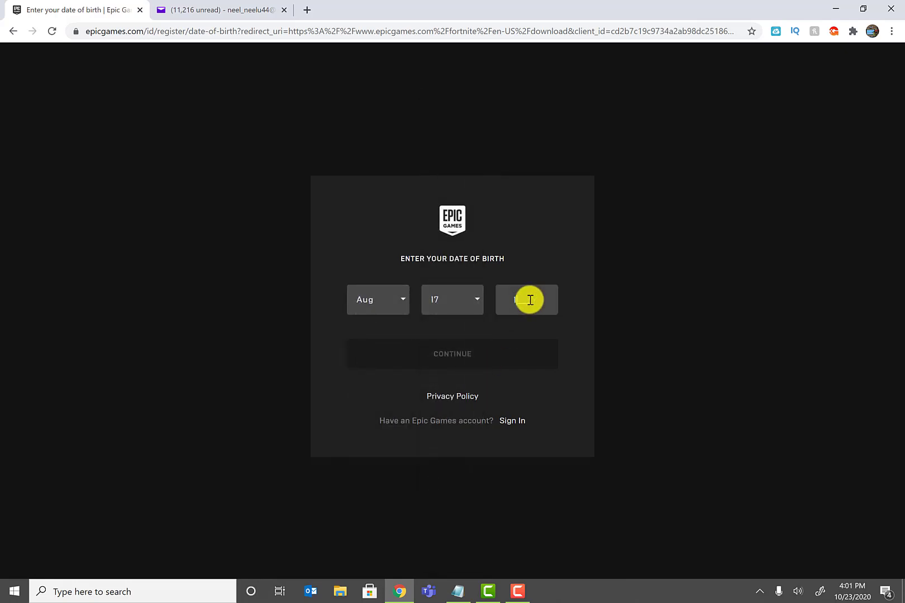
text(982)
click(478, 359)
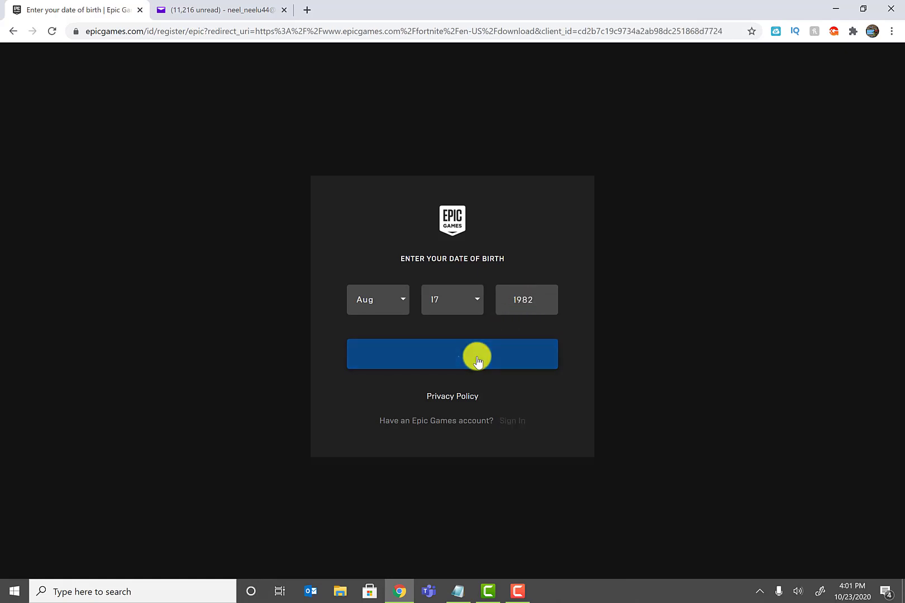
- Fill in the name, display name, email and password fields and submit the sign-up form
click(396, 214)
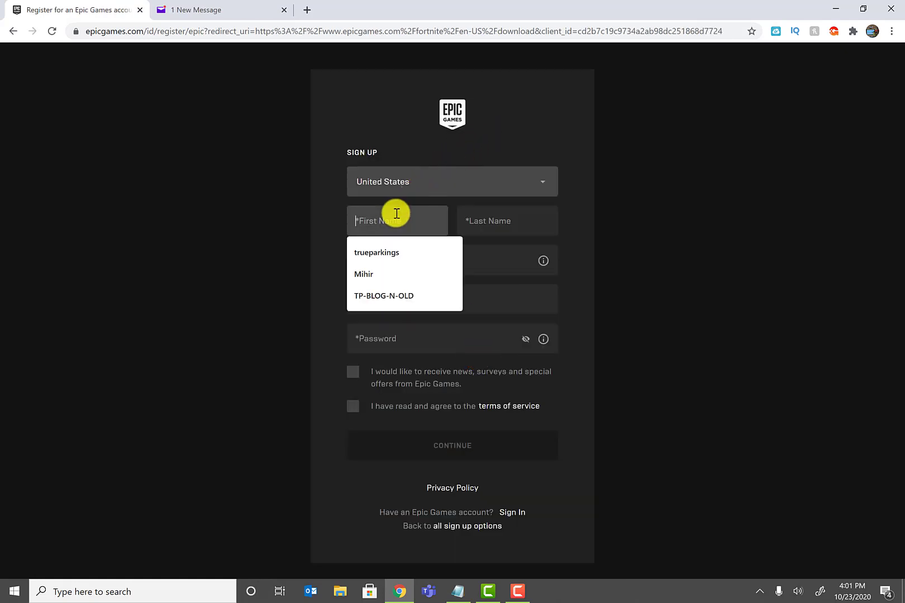
text(Test)
key(Tab)
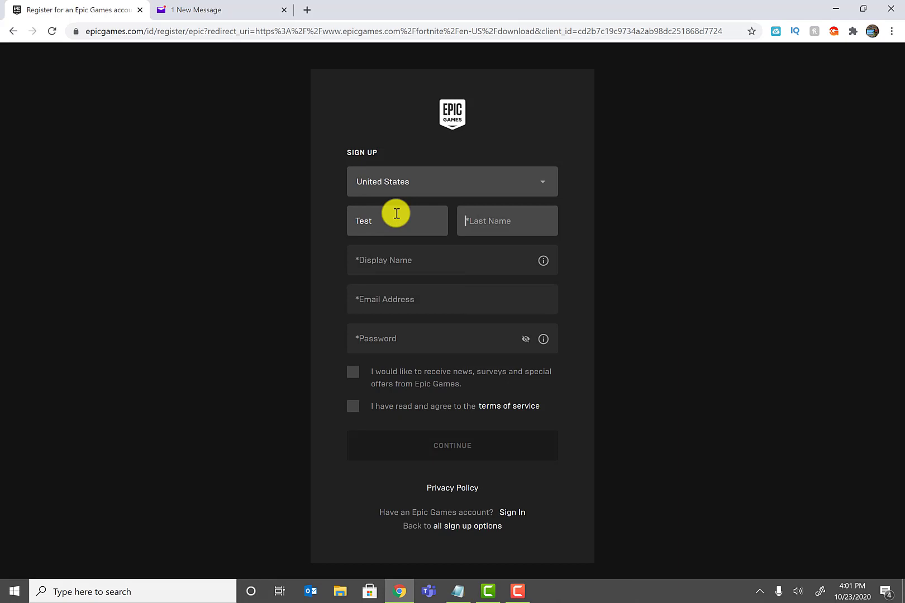
key(Tab)
mouse_move(540, 263)
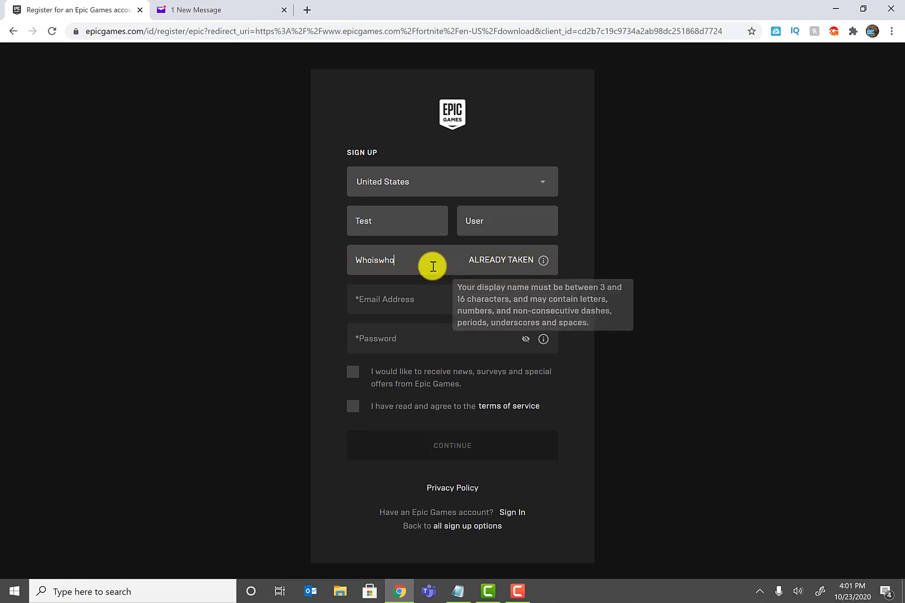
text(92)
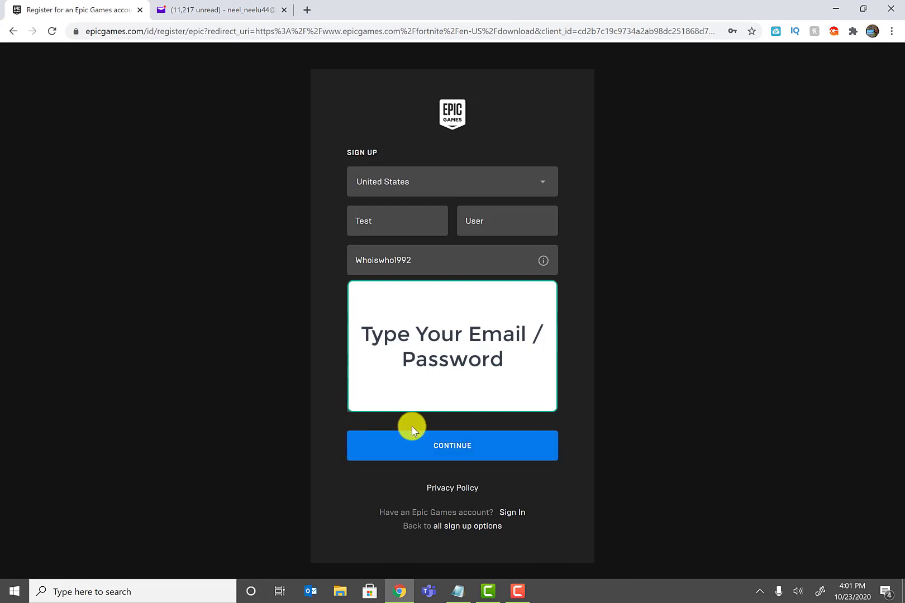
click(406, 443)
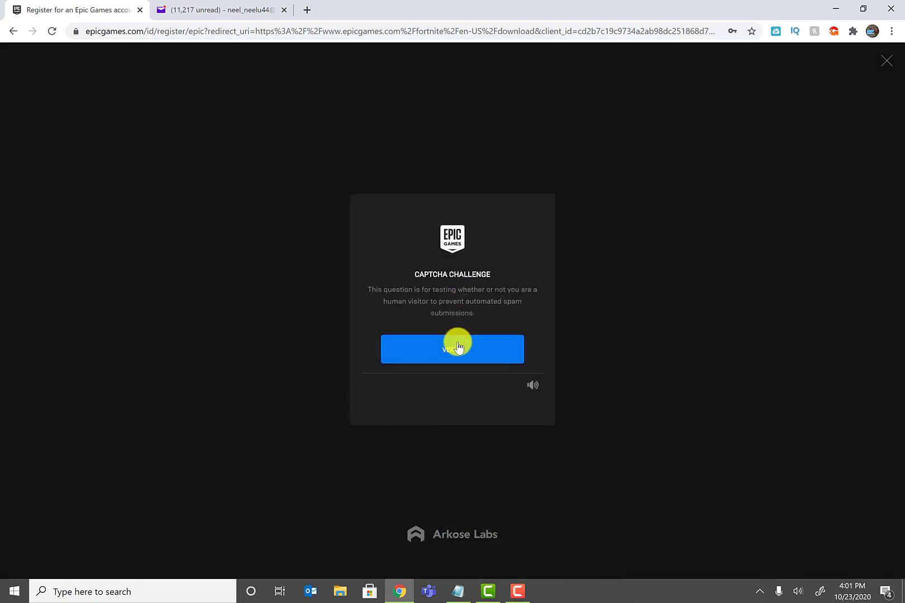
- Pass the upright-image captcha and decline Chrome's offer to save the account password
click(457, 347)
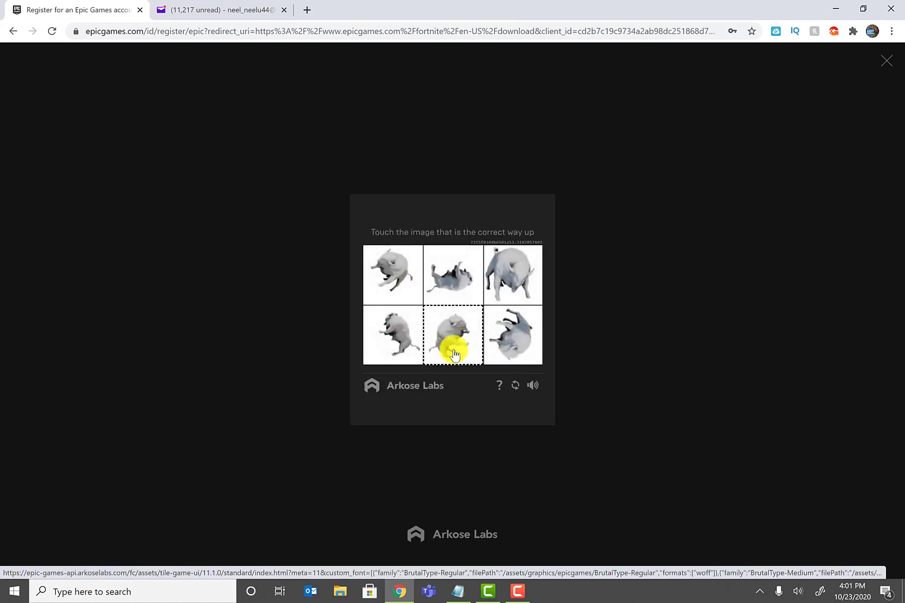
click(492, 281)
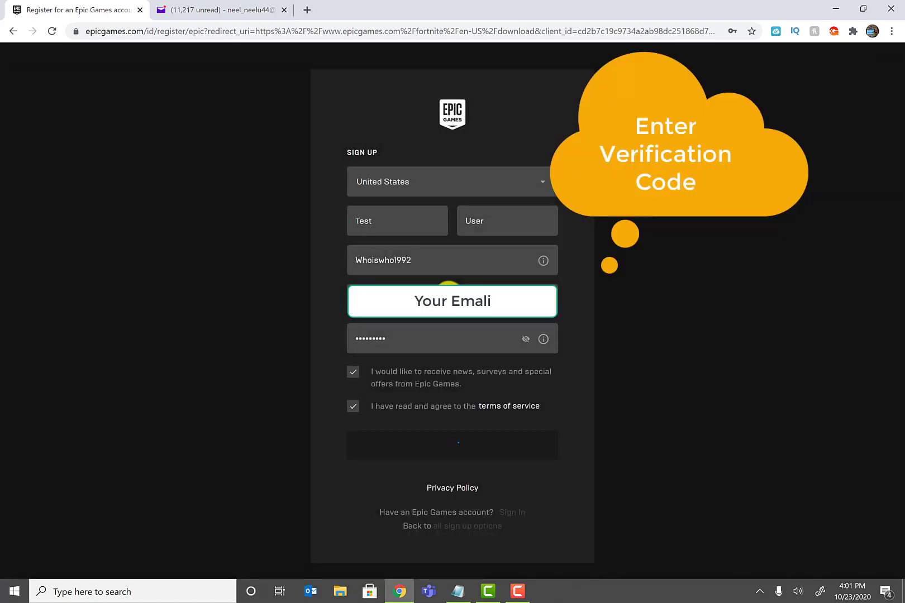
click(732, 230)
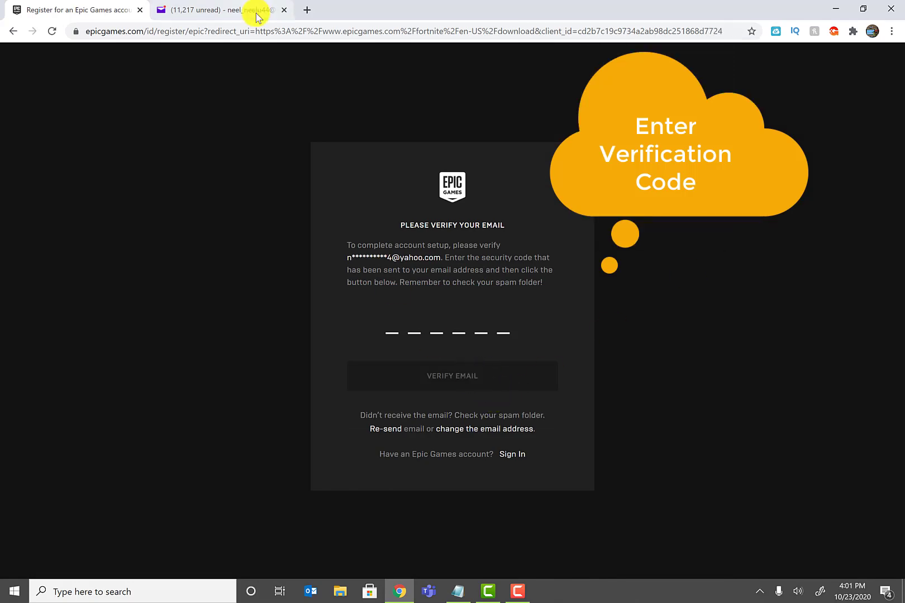
click(204, 11)
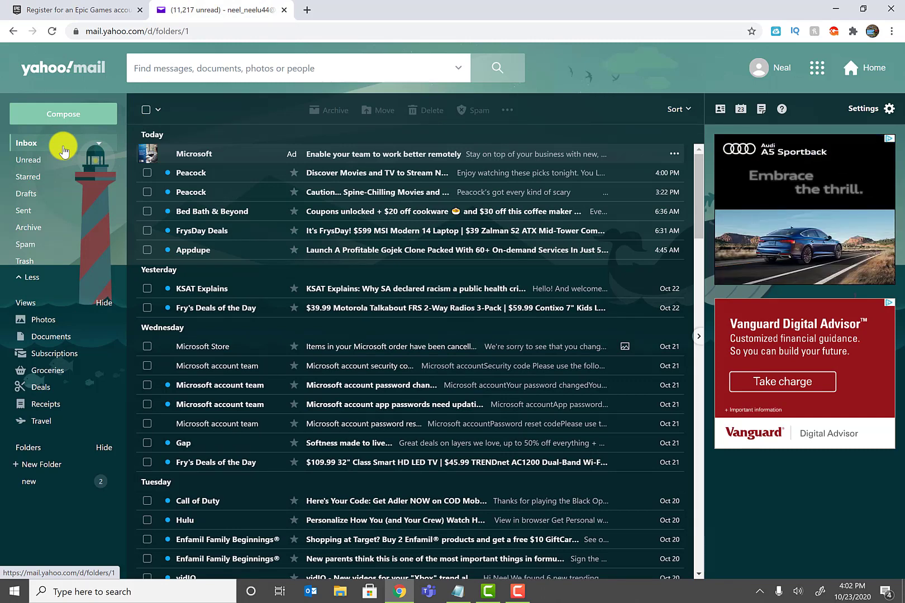
- Refresh Yahoo Mail, open the Epic Games verification email, select its six-digit code, and minimize Chrome
click(51, 31)
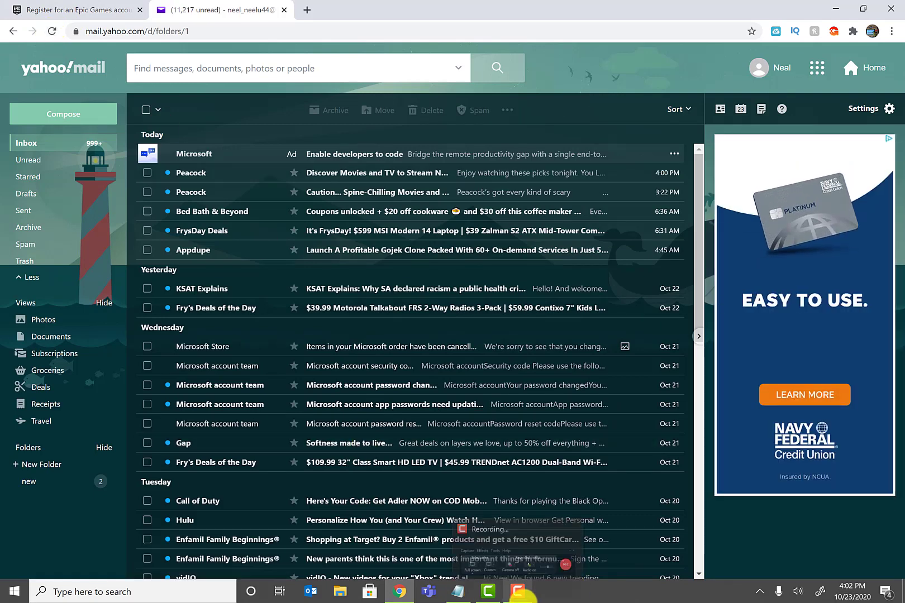
click(519, 592)
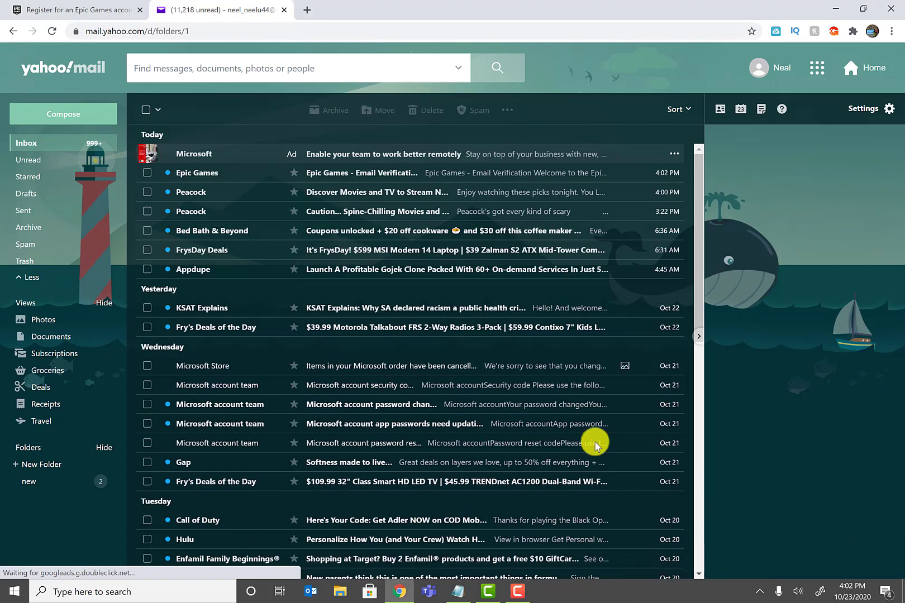
click(358, 178)
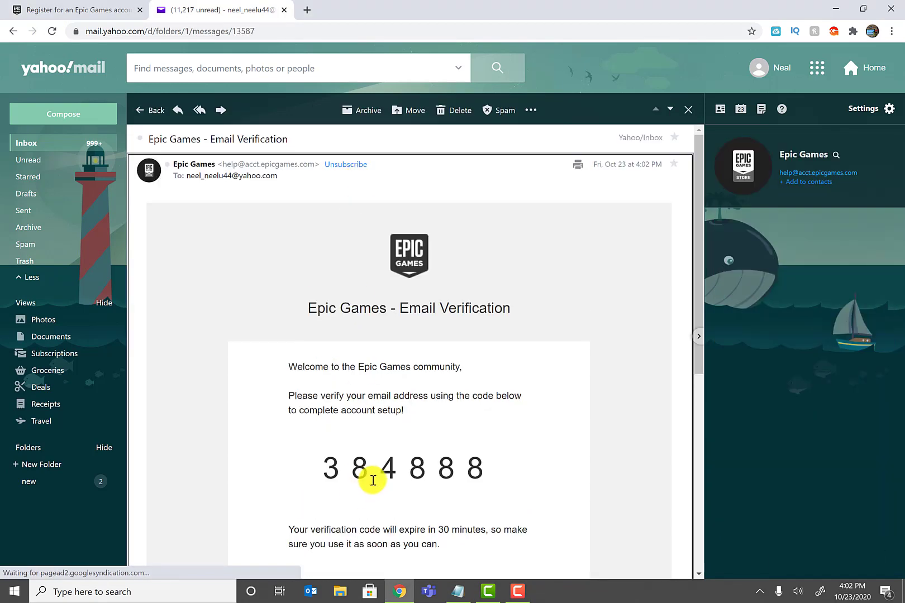
double_click(376, 472)
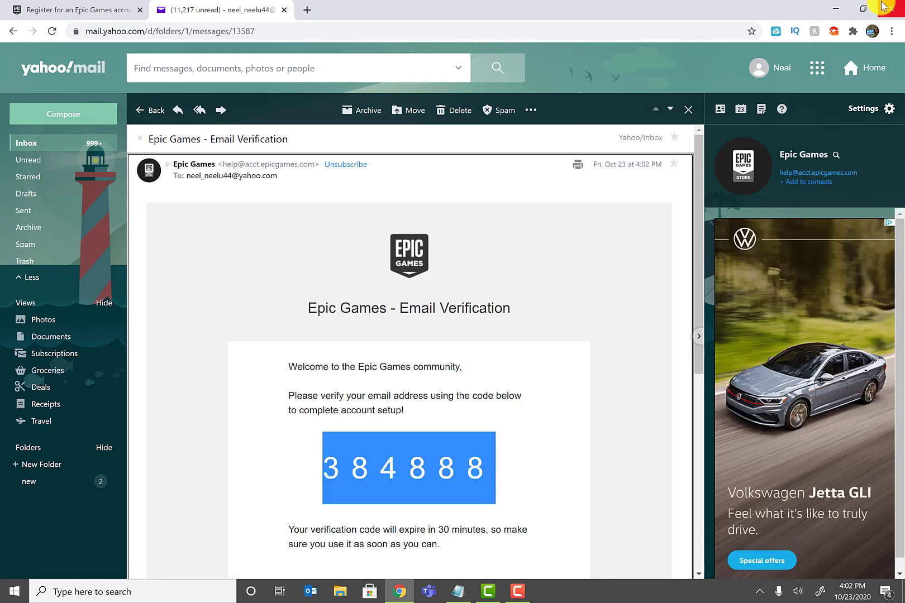
click(836, 9)
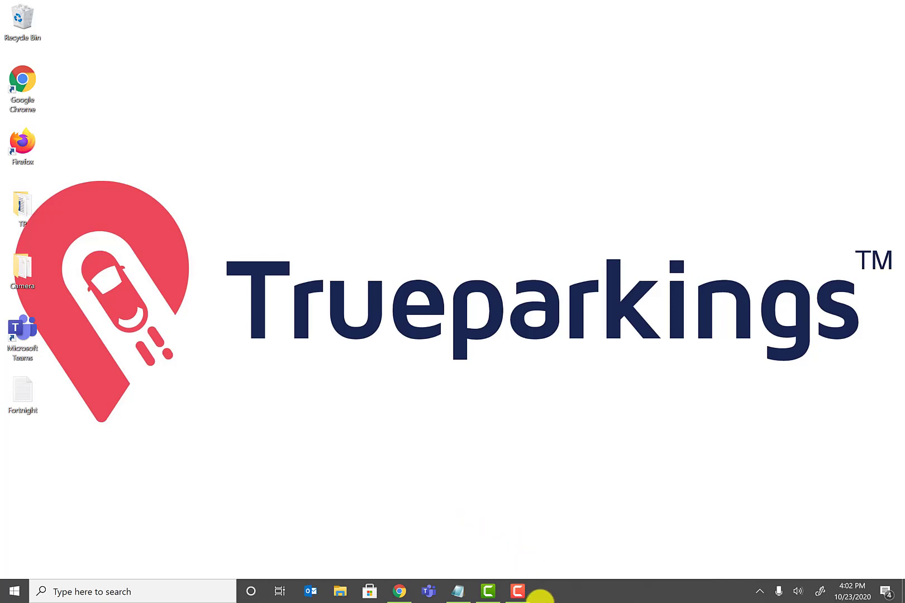
- Back on the Epic tab, enter the six-digit emailed security code and verify the email
click(401, 591)
click(78, 10)
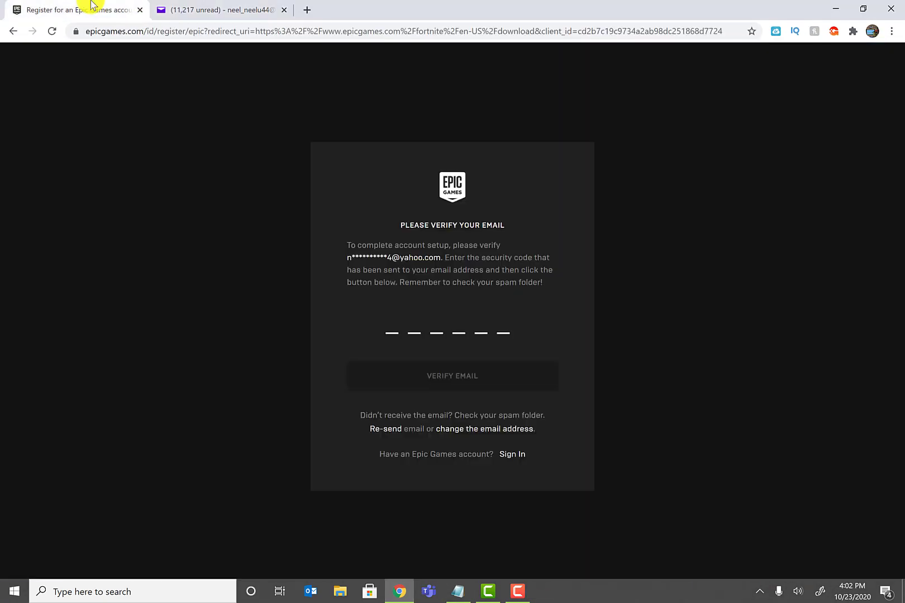
click(399, 332)
key(BackSpace)
key(BackSpace)
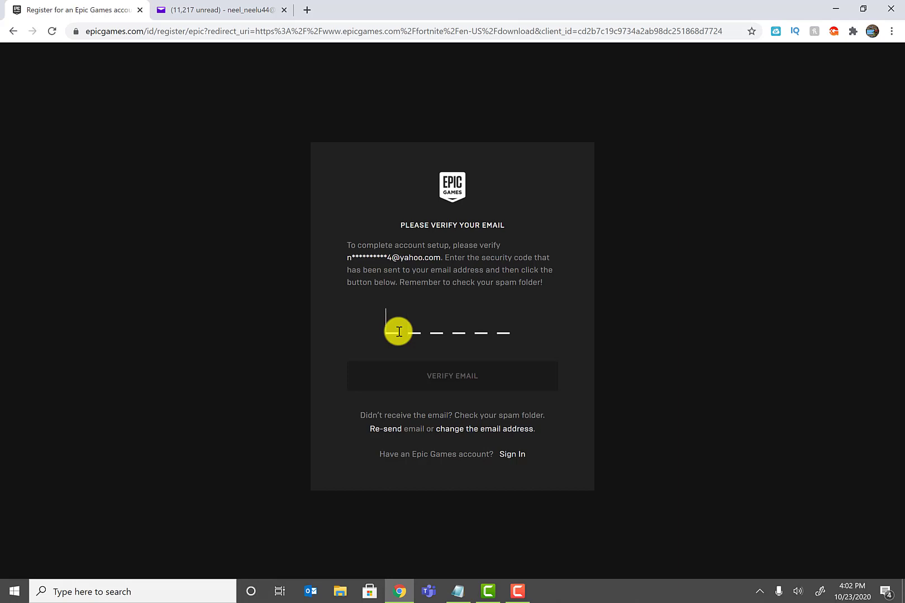
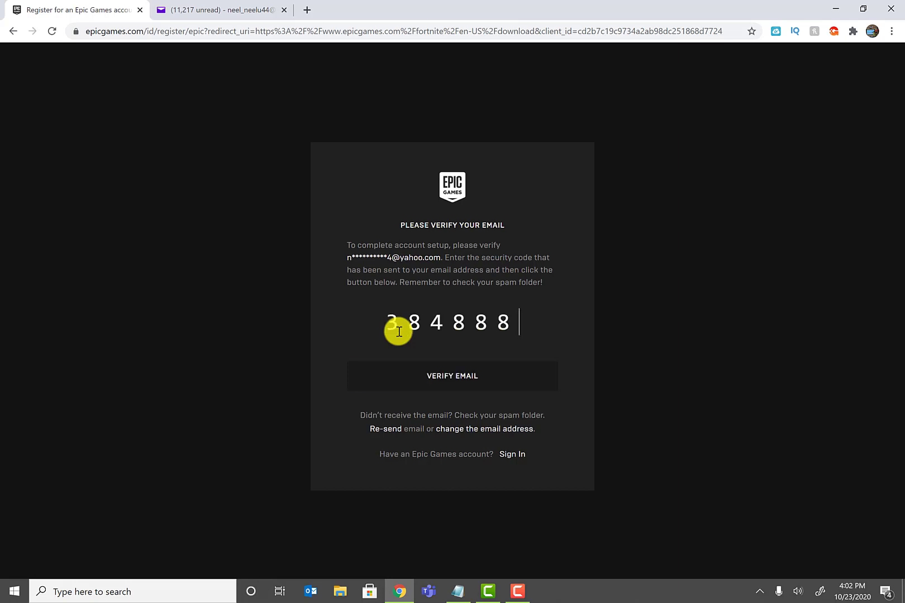
click(399, 385)
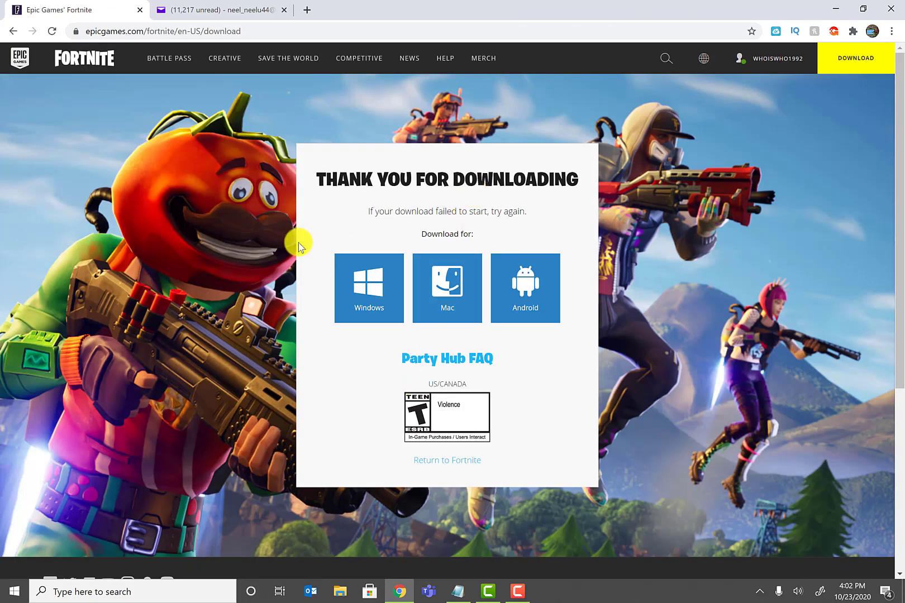
- Download the Windows Epic Games installer .msi from the Thank You for Downloading page
click(378, 306)
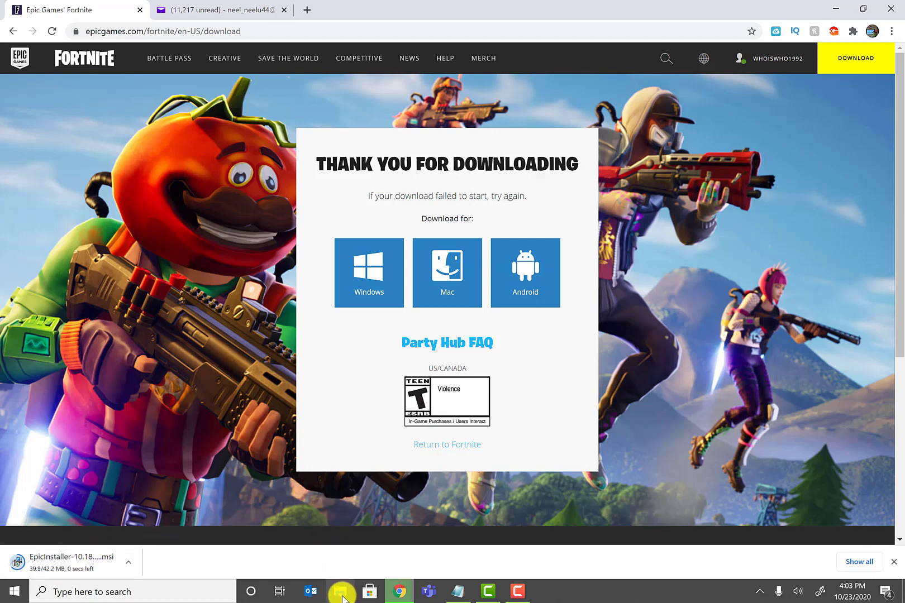
- In File Explorer's Downloads folder, run Install on the EpicInstaller file
click(341, 594)
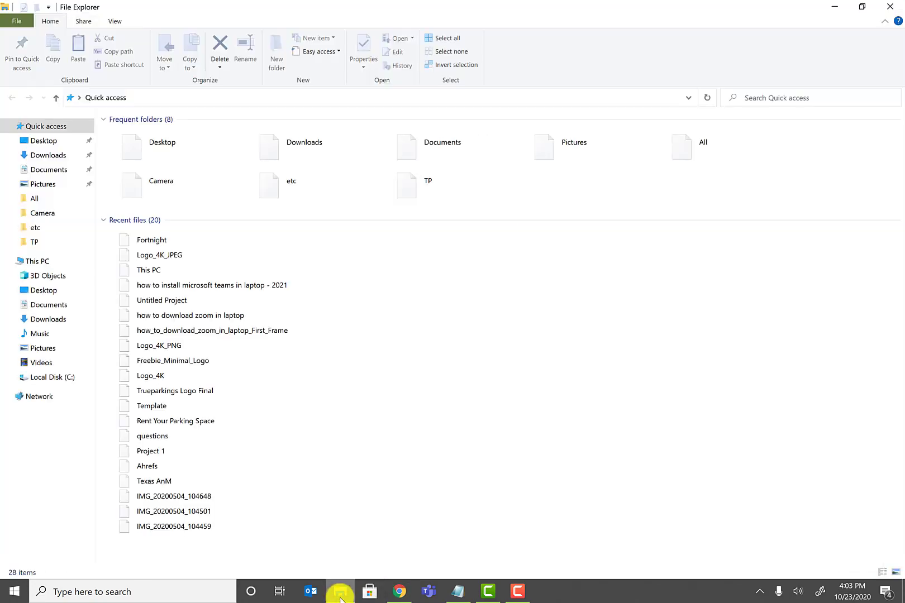
click(43, 156)
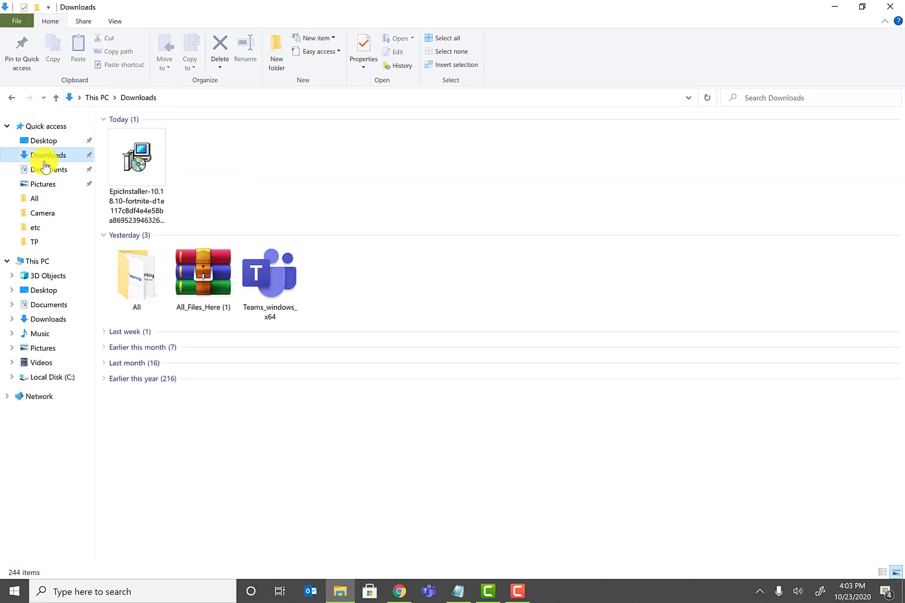
click(152, 200)
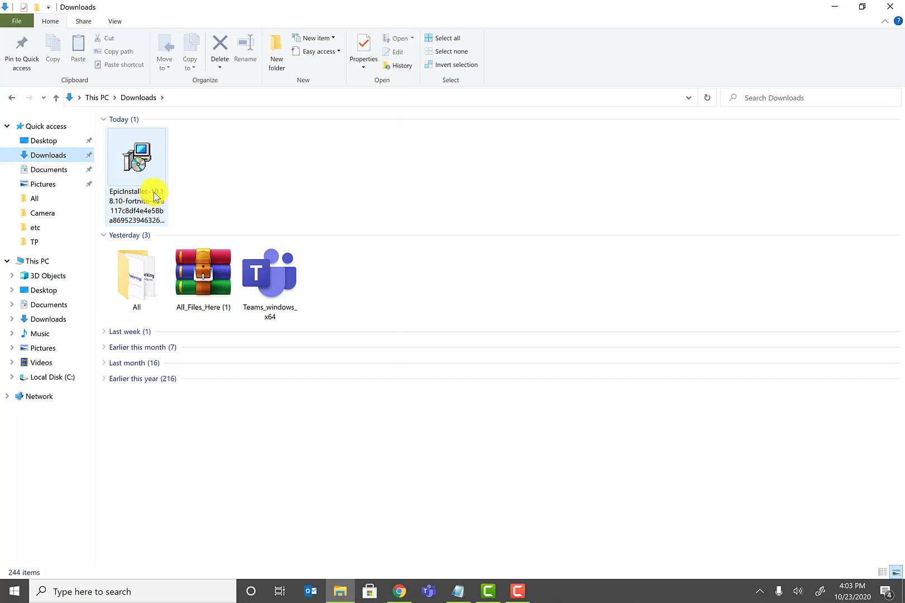
click(153, 196)
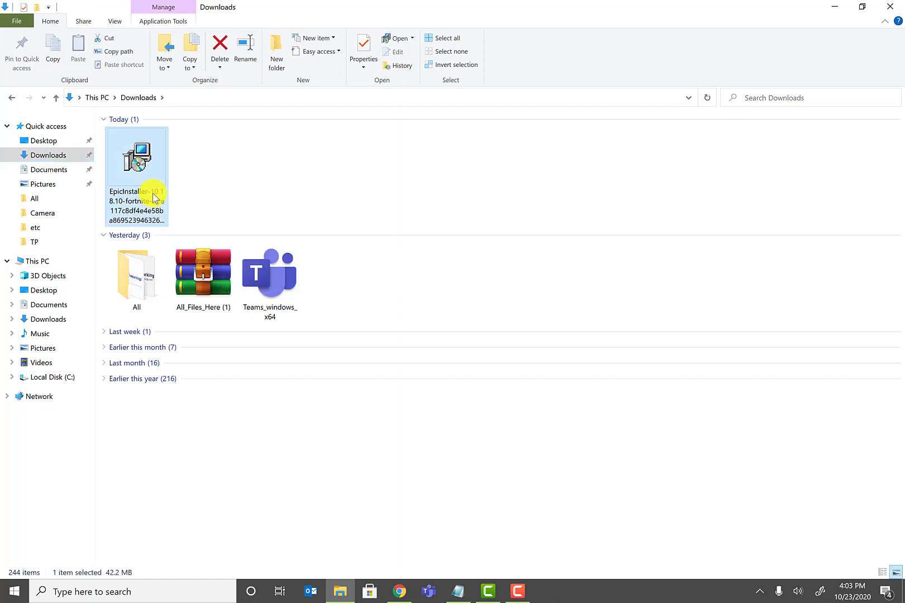
right_click(153, 197)
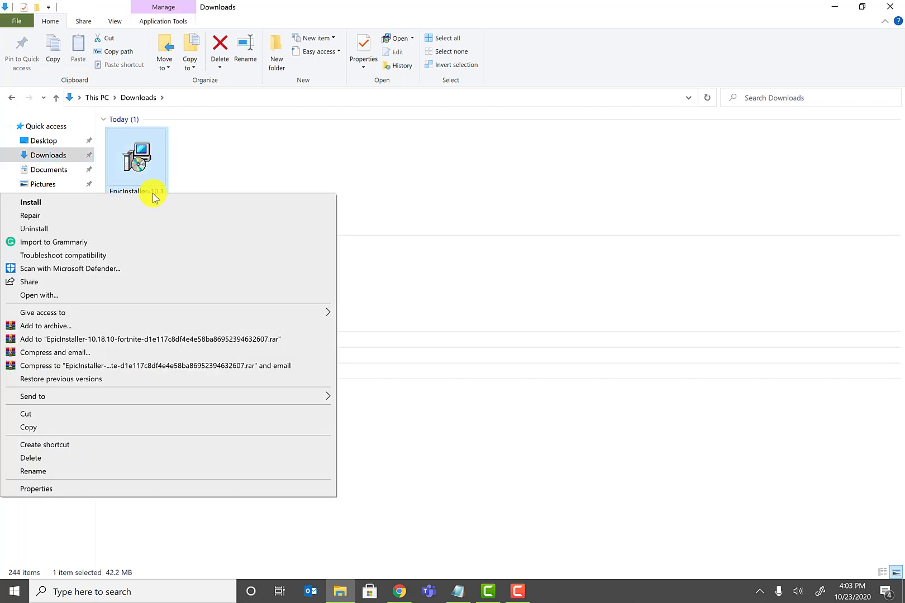
click(146, 202)
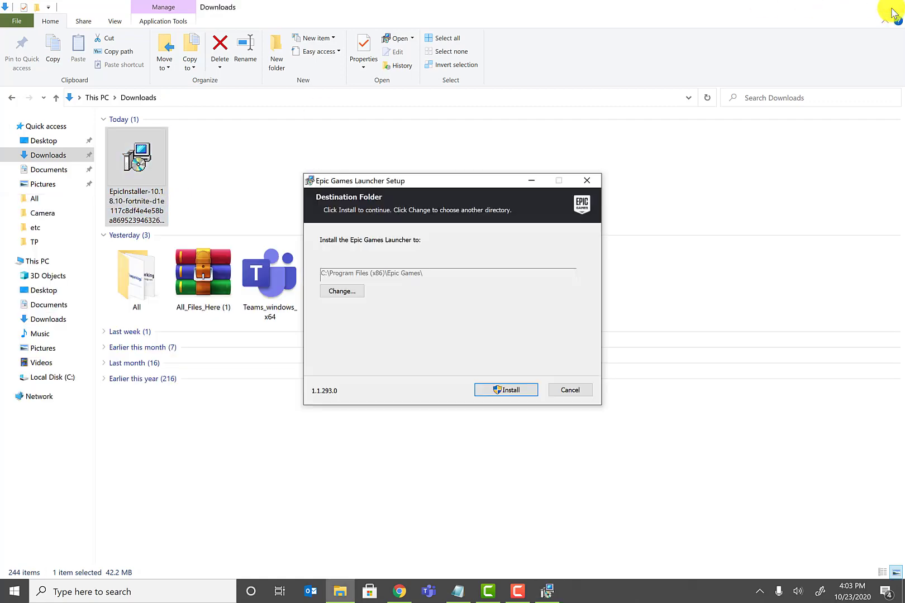
- Close Explorer, minimize Chrome, and install the launcher into the default Program Files folder
click(891, 9)
click(832, 11)
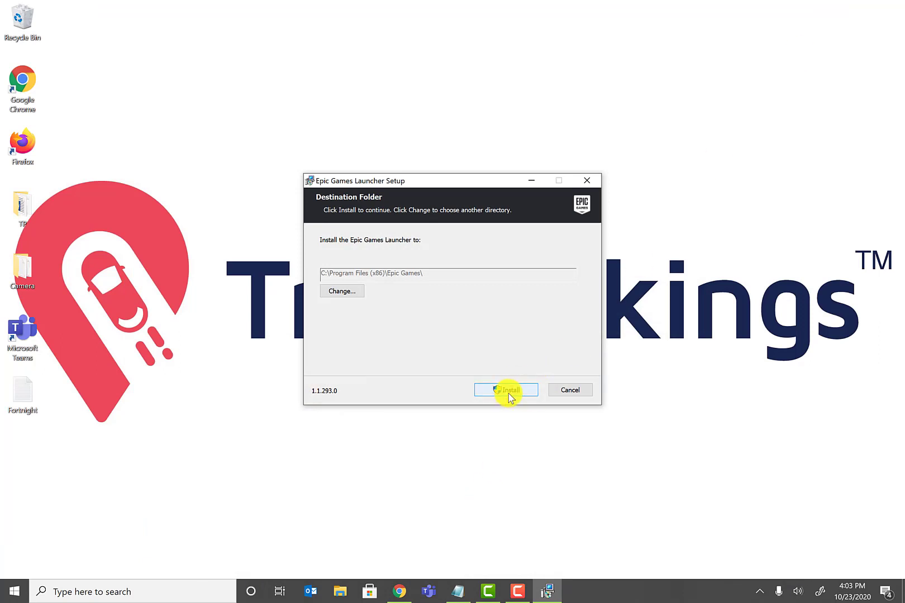
click(509, 393)
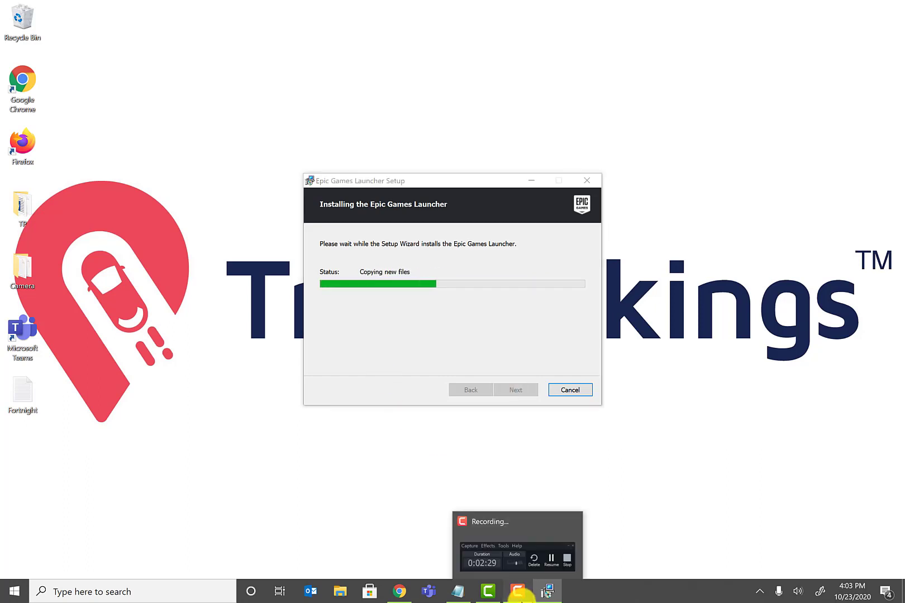
click(519, 591)
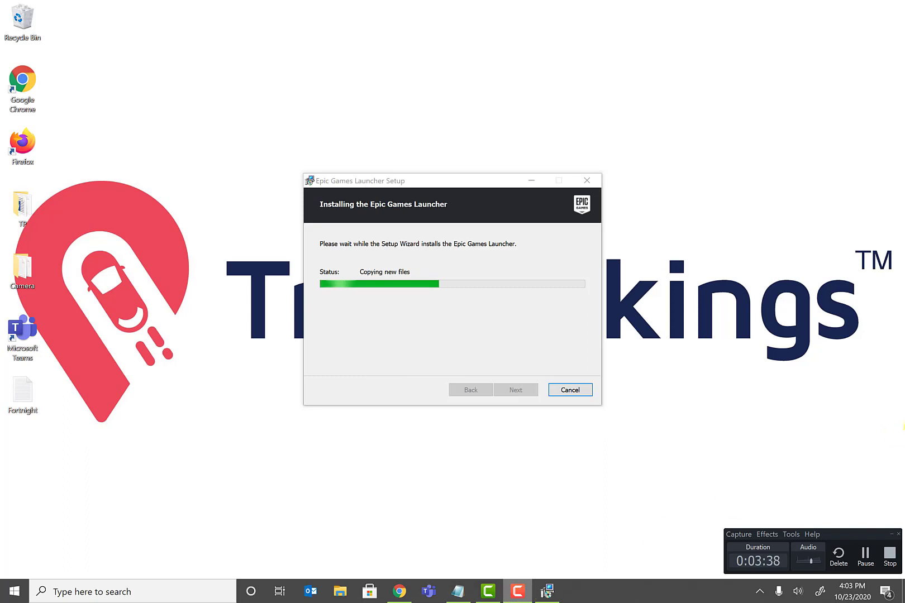
click(866, 554)
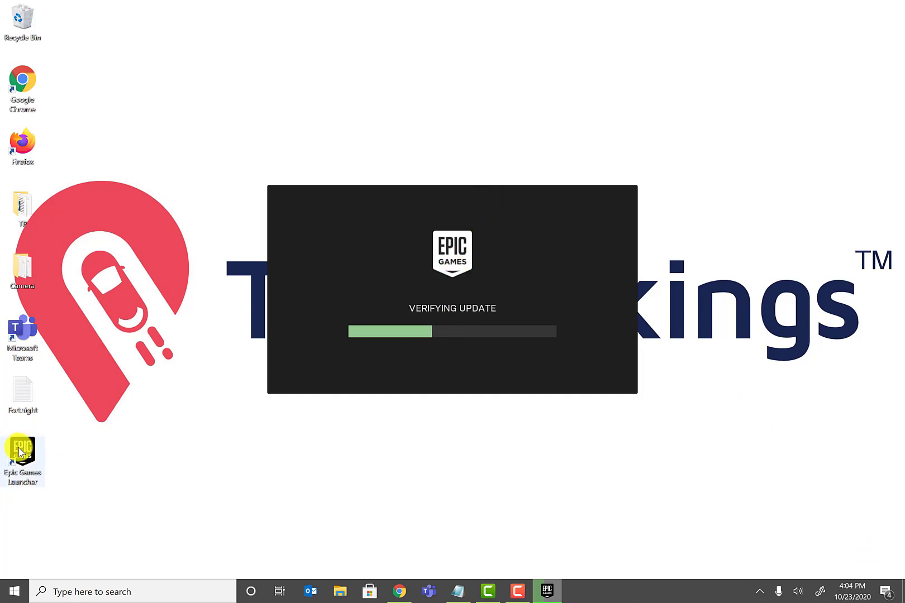
- Open the launcher from the desktop and sign in with the Epic account email and password
click(25, 464)
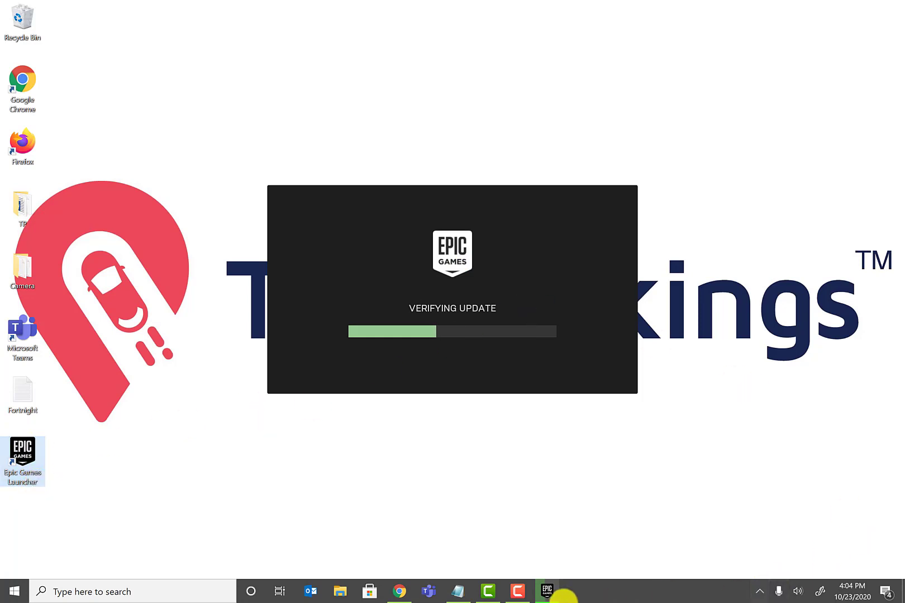
click(519, 592)
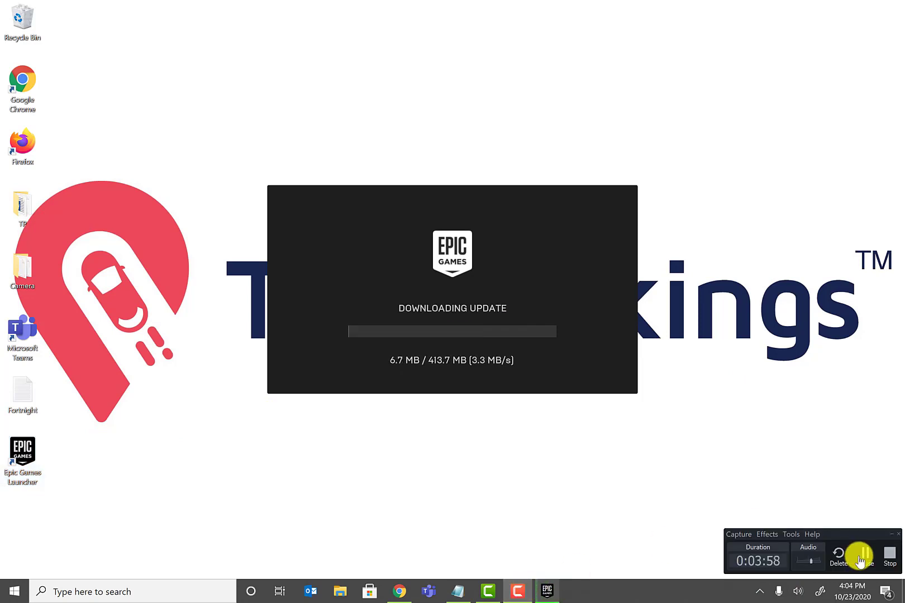
click(861, 554)
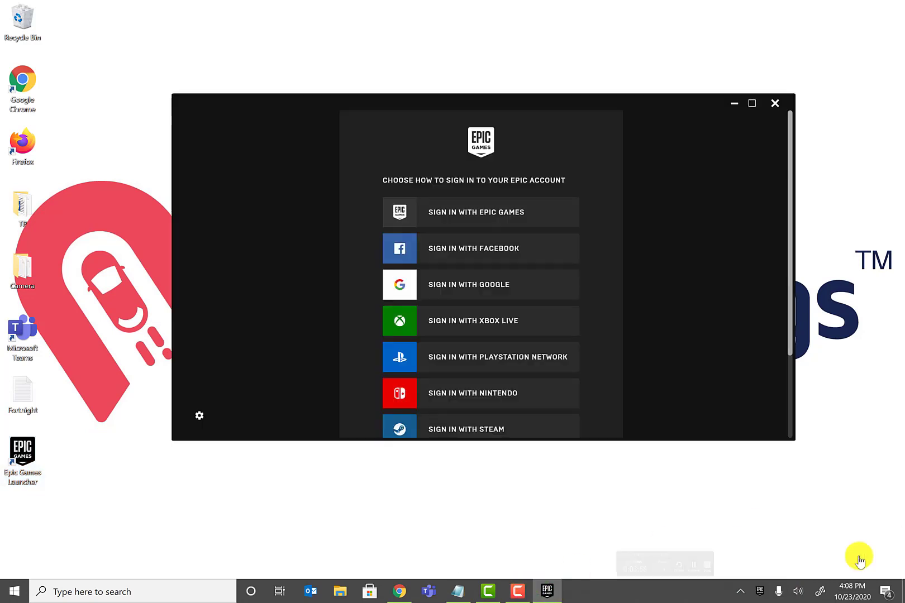
click(447, 218)
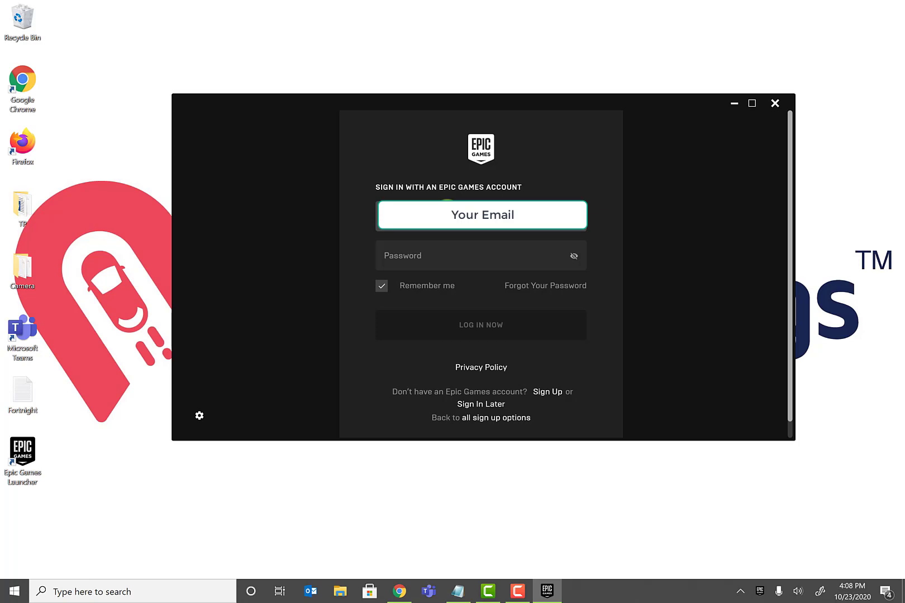
click(475, 256)
text(*****)
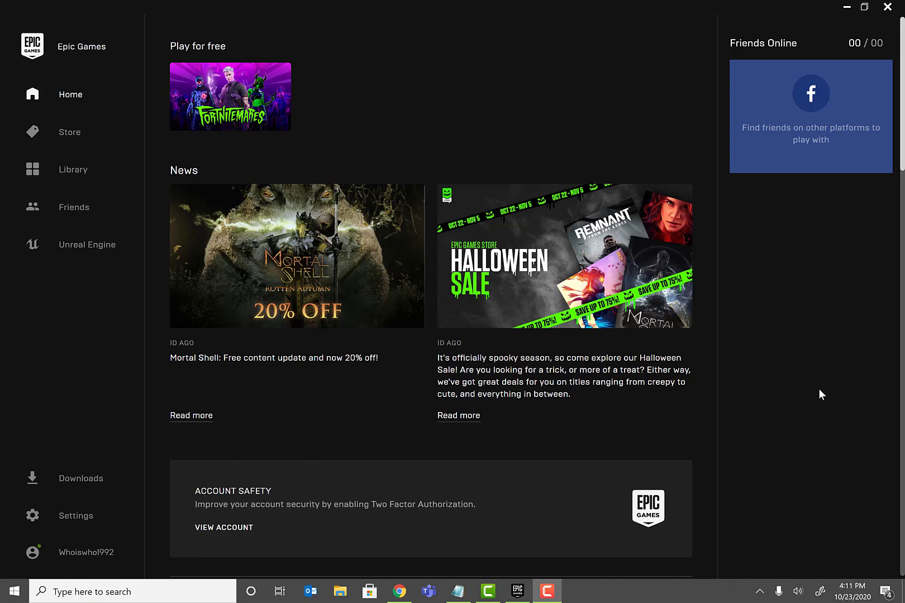
- Search the Epic Games store for 'fortnite'
click(72, 139)
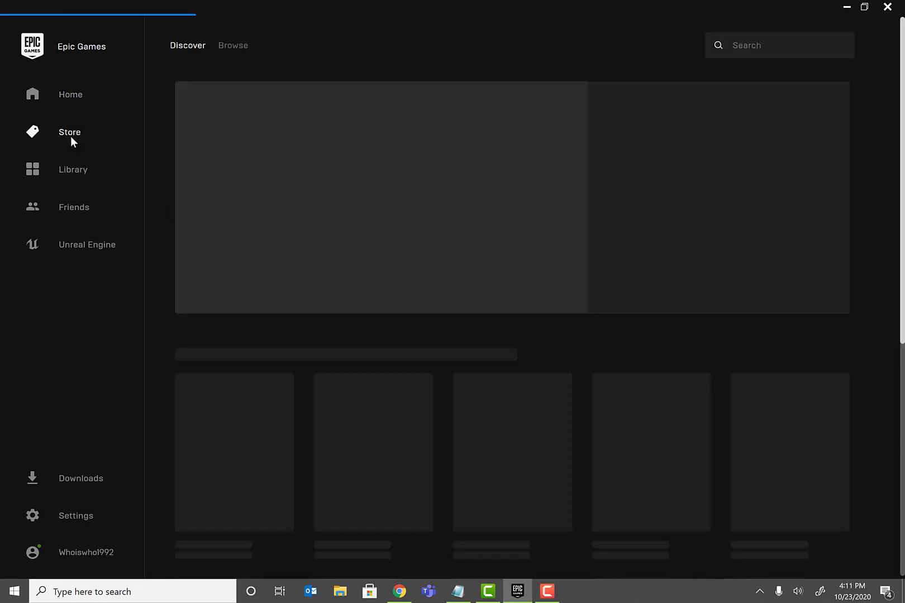
click(757, 48)
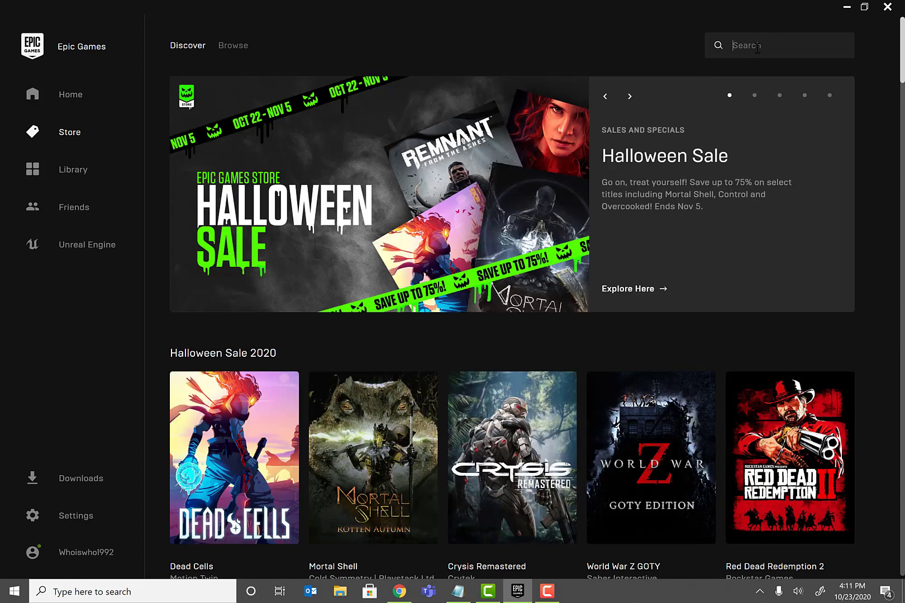
text(fort)
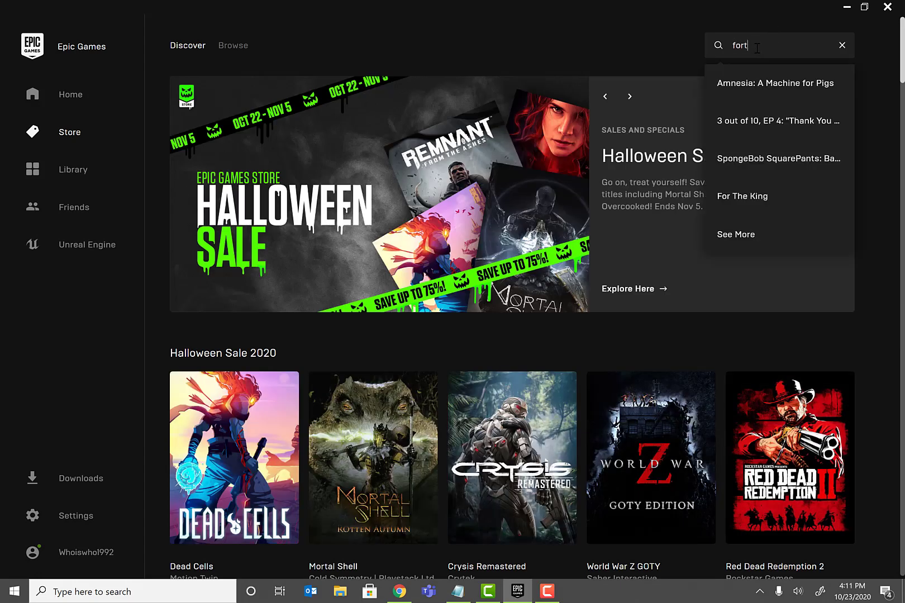
text(nite)
key(Return)
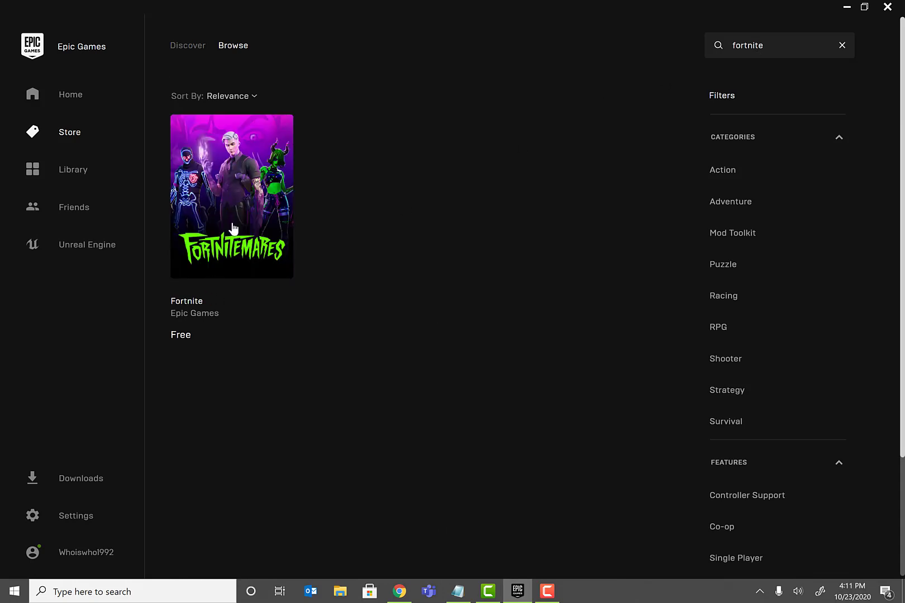
- Open the Fortnite store page and claim the game for free
click(242, 221)
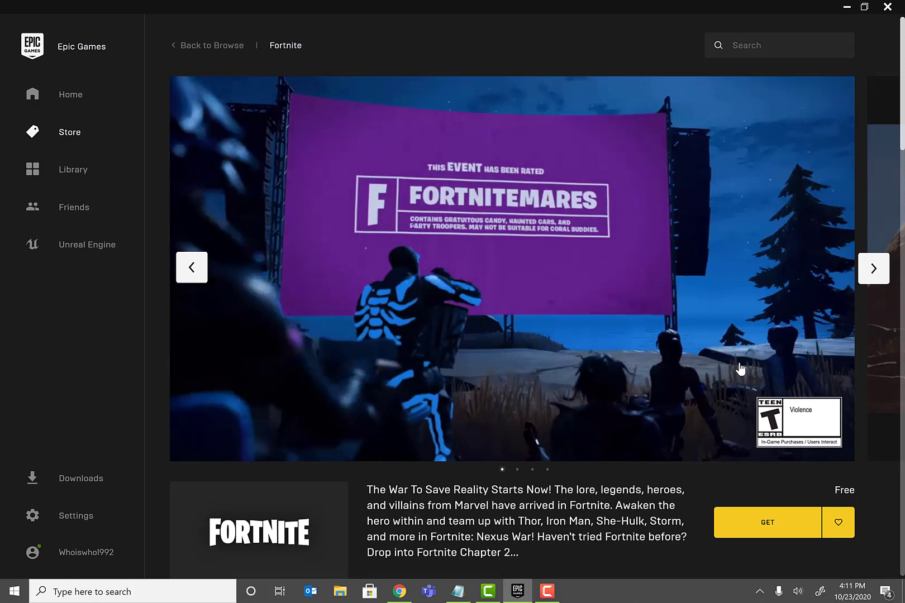
scroll(754, 480, down, 1)
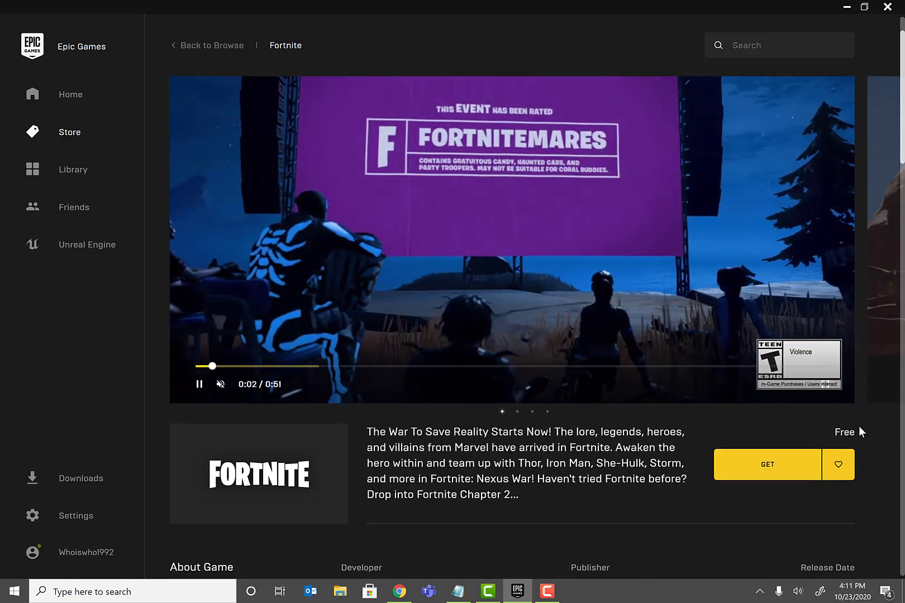
click(777, 479)
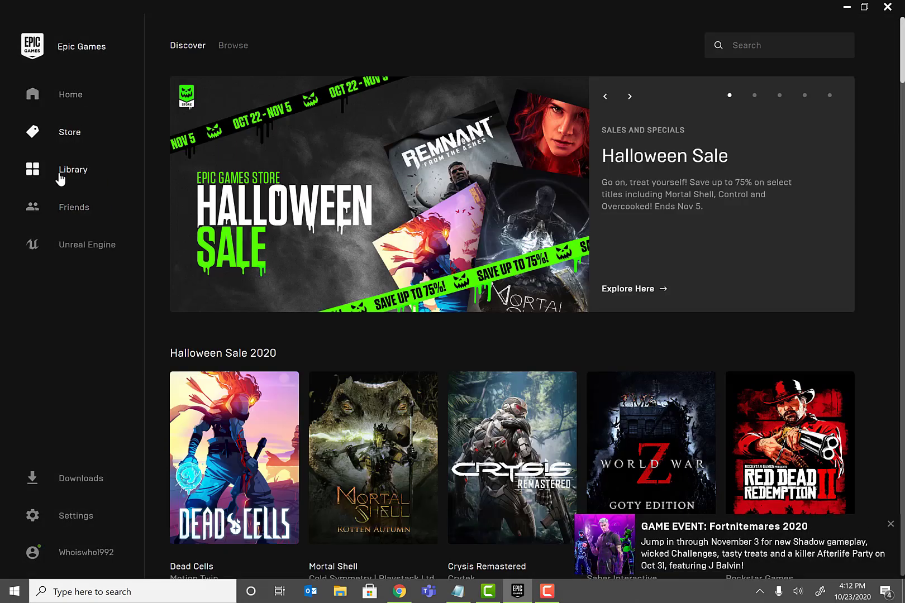
- From the Library, accept Fortnite's EULA and install it to C:\Program Files\Epic Games
click(62, 176)
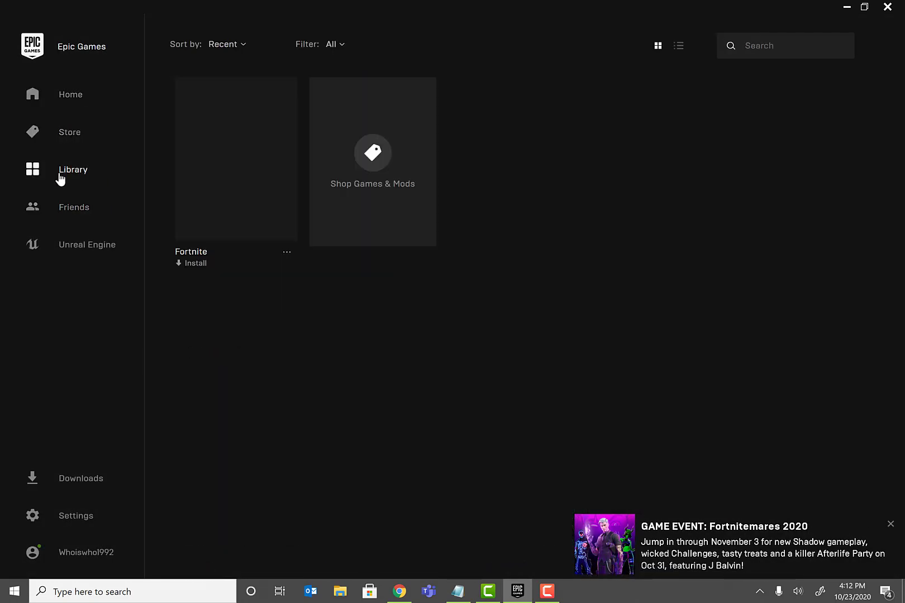
click(191, 264)
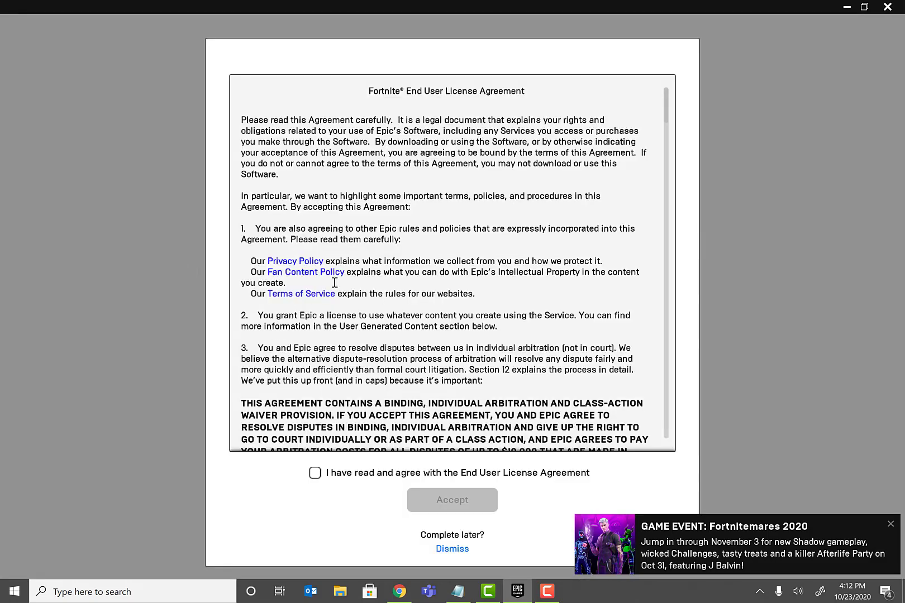
click(314, 475)
click(451, 509)
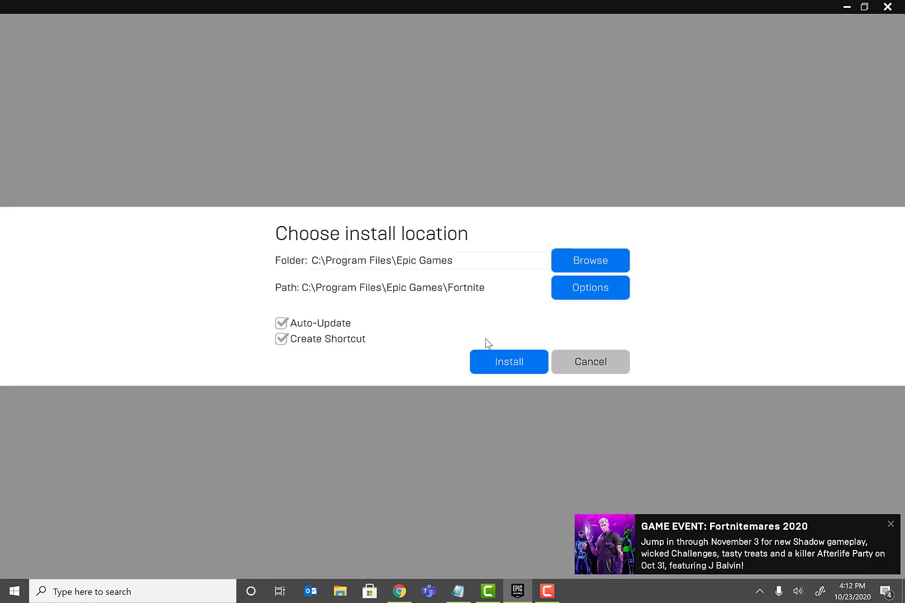
click(498, 361)
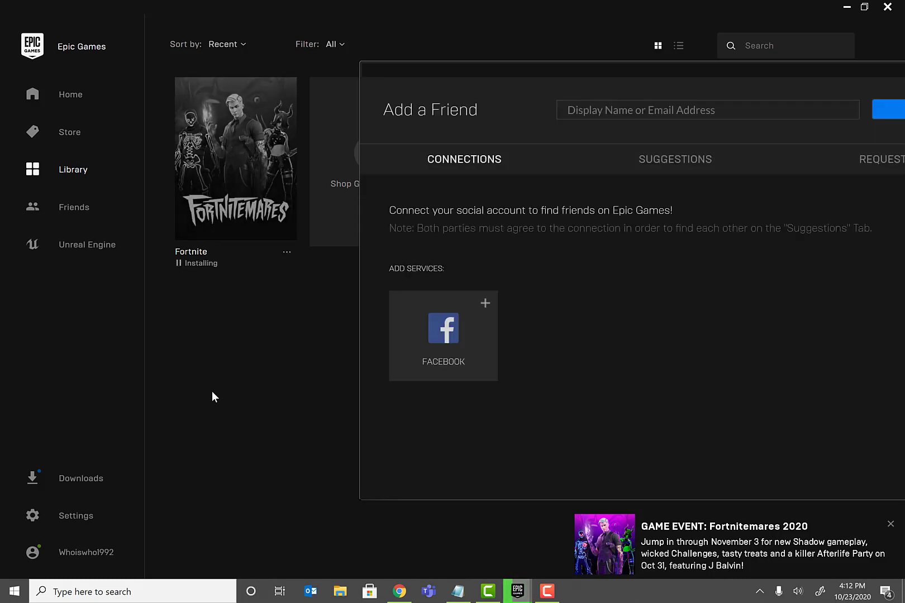
- Watch the Fortnite download progress in Downloads until installation completes
click(49, 496)
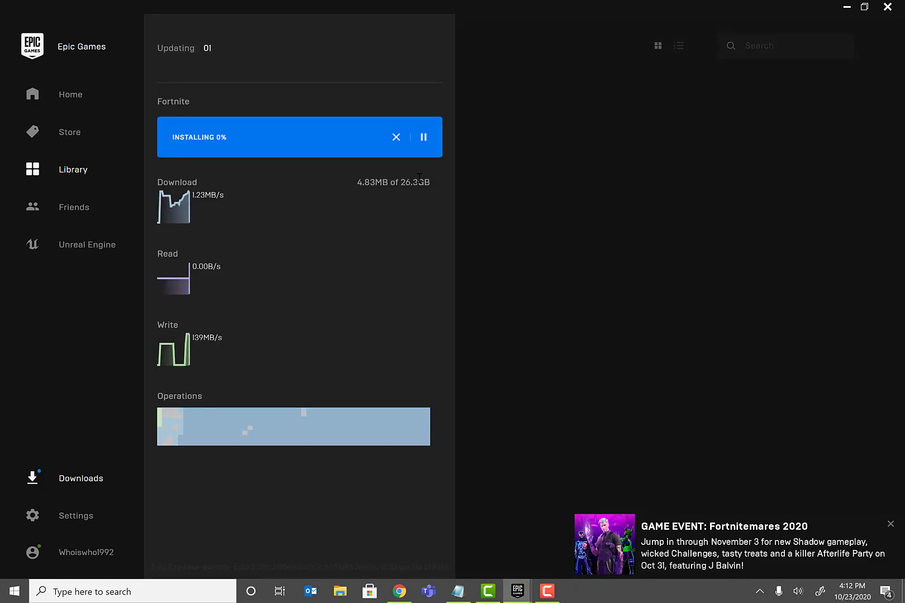
double_click(452, 192)
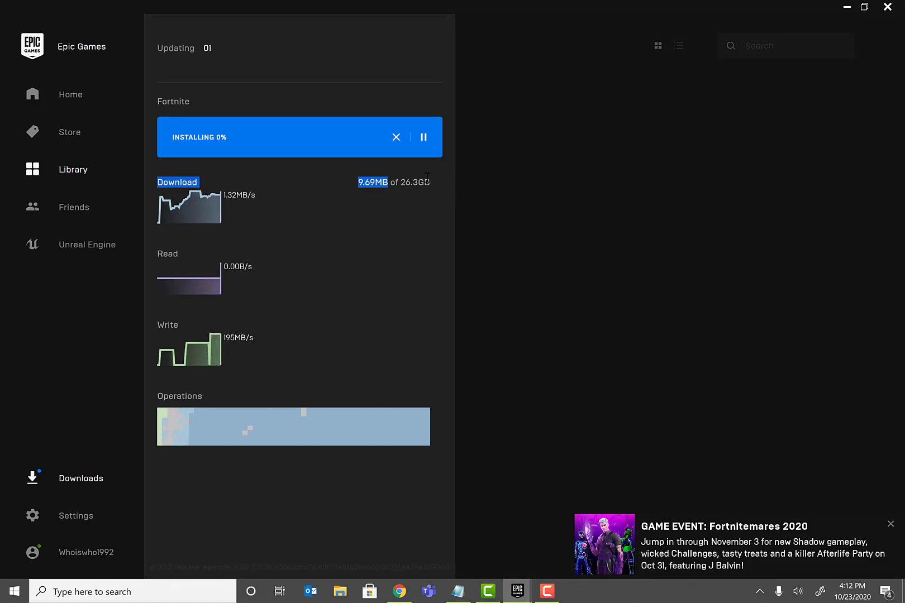
click(547, 591)
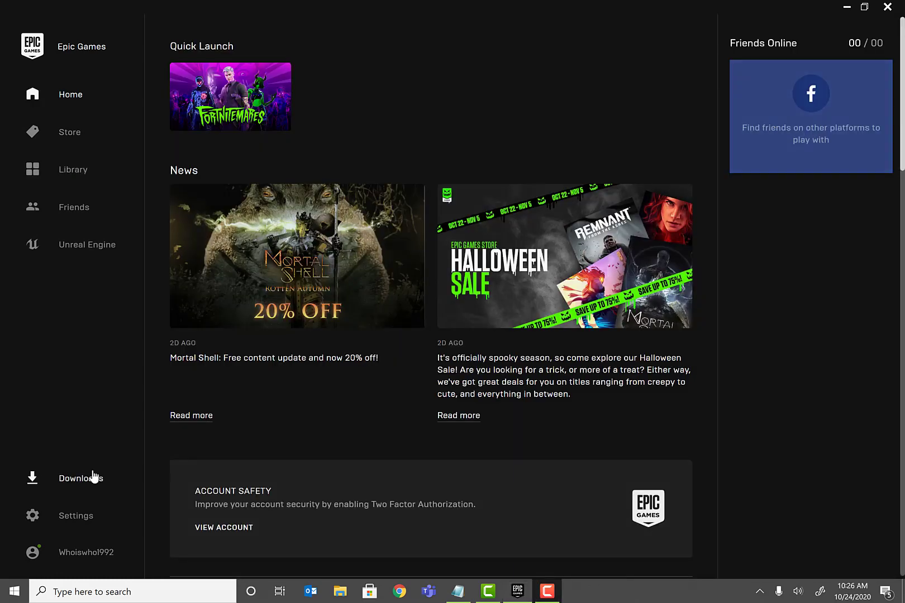
- Confirm Downloads is empty, then launch Fortnite from Home's Quick Launch
click(94, 475)
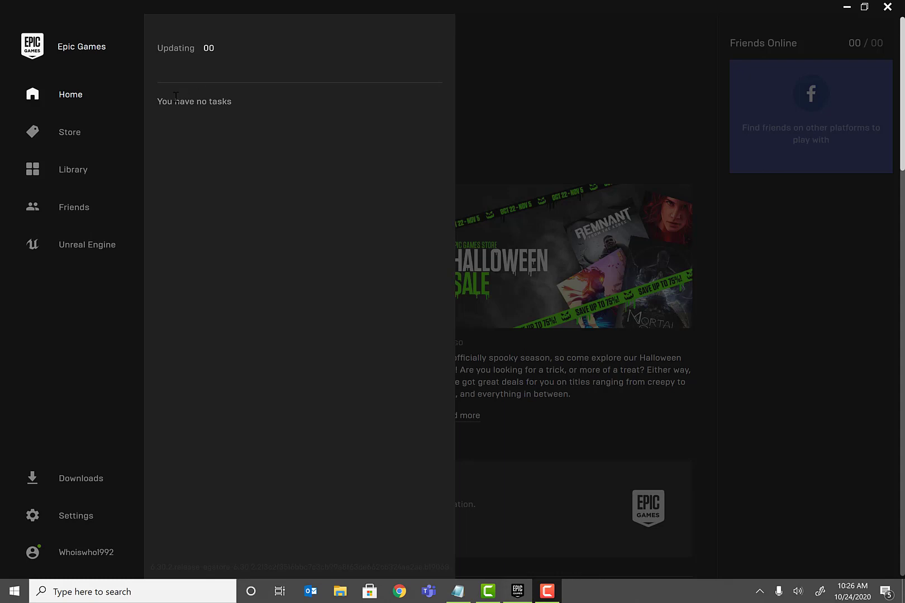
click(70, 96)
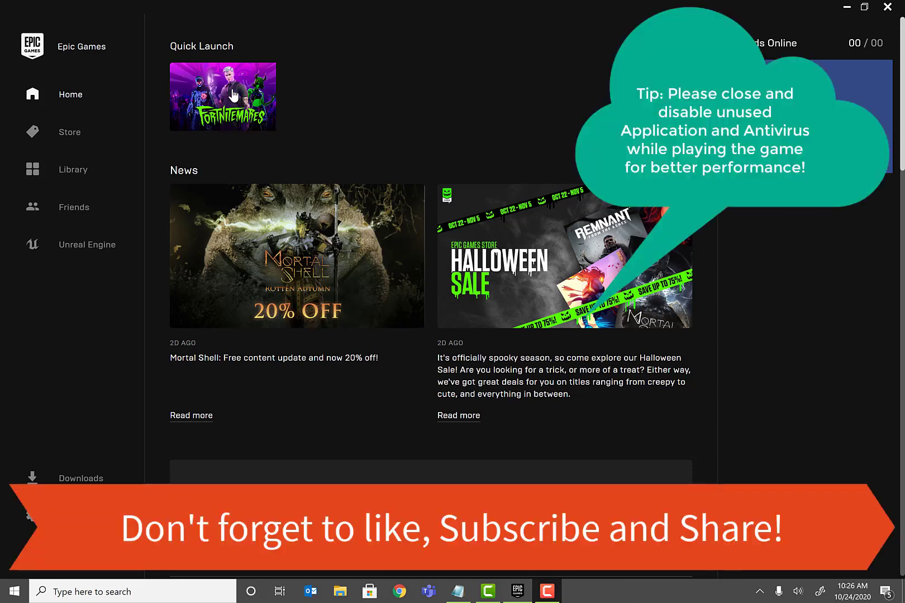
click(233, 96)
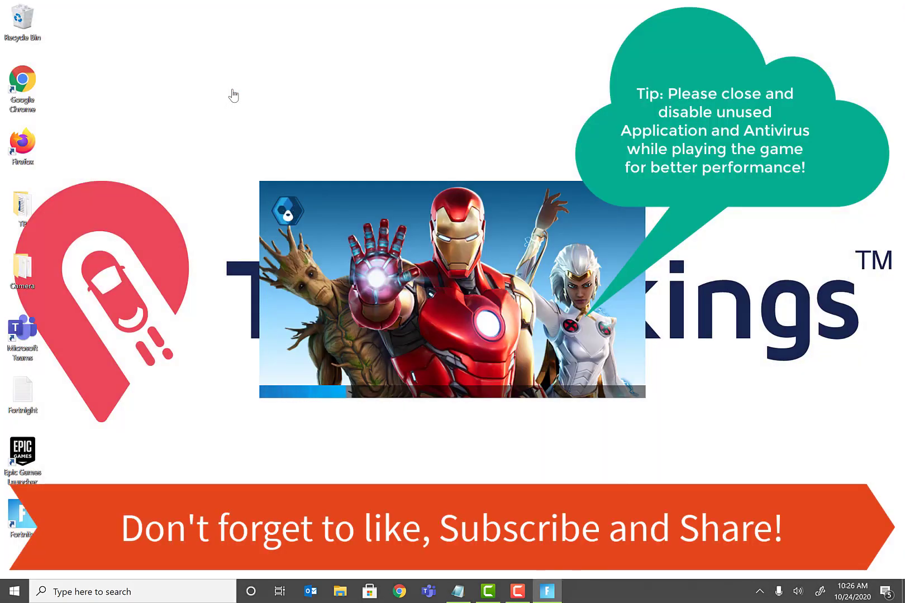